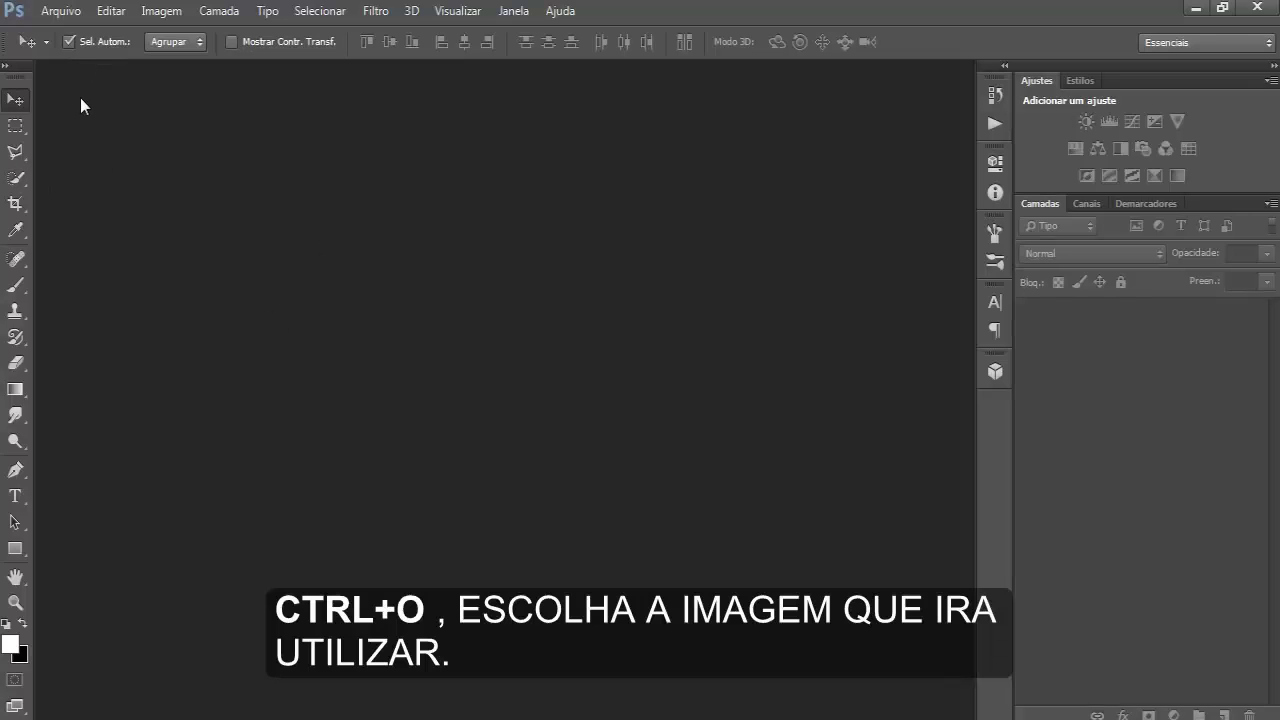
# Step: Open Beach-in-the-evening-of-the-night_1920x1080.jpg and keep it without a colour profile
pyautogui.hotkey('ctrl', 'o')
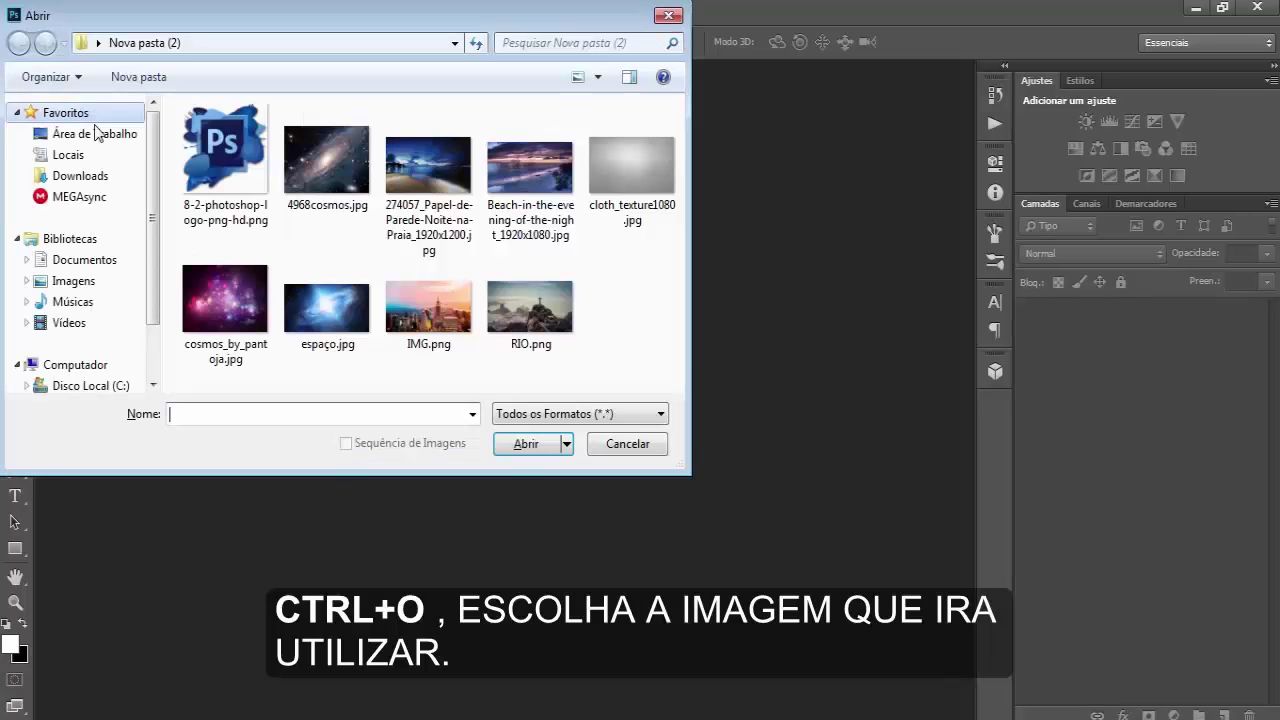
pyautogui.click(527, 170)
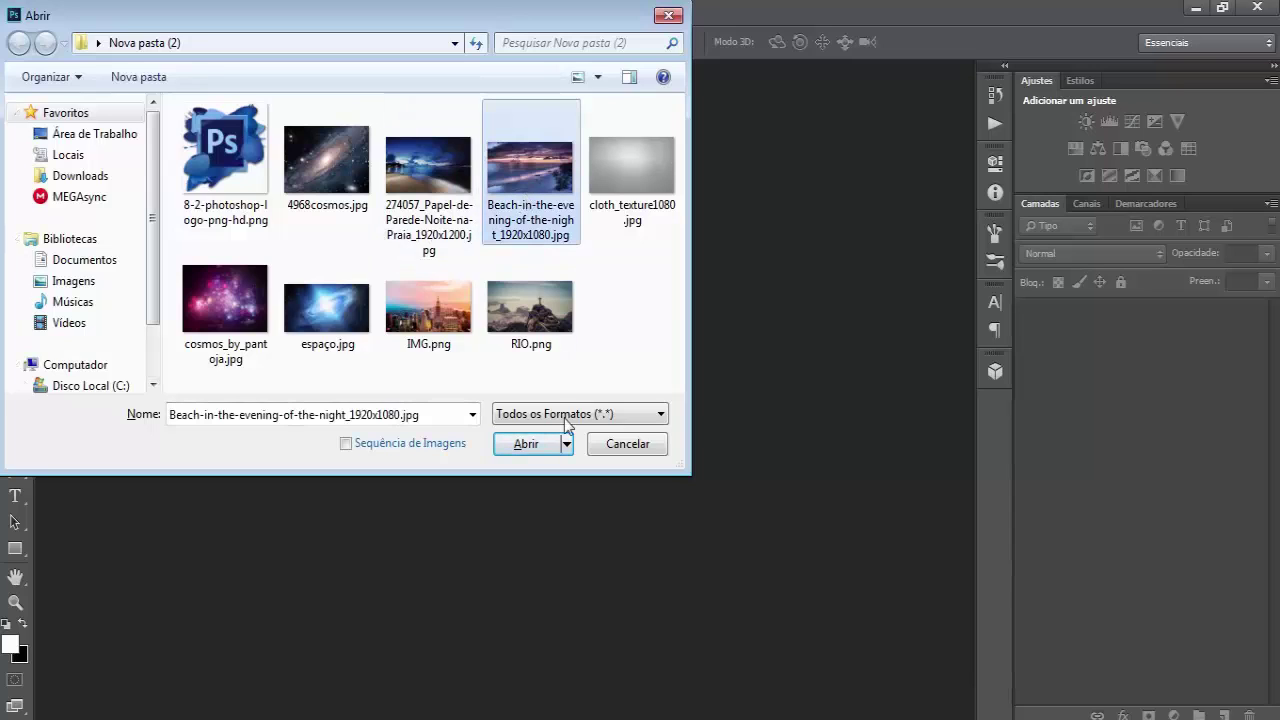
pyautogui.click(526, 443)
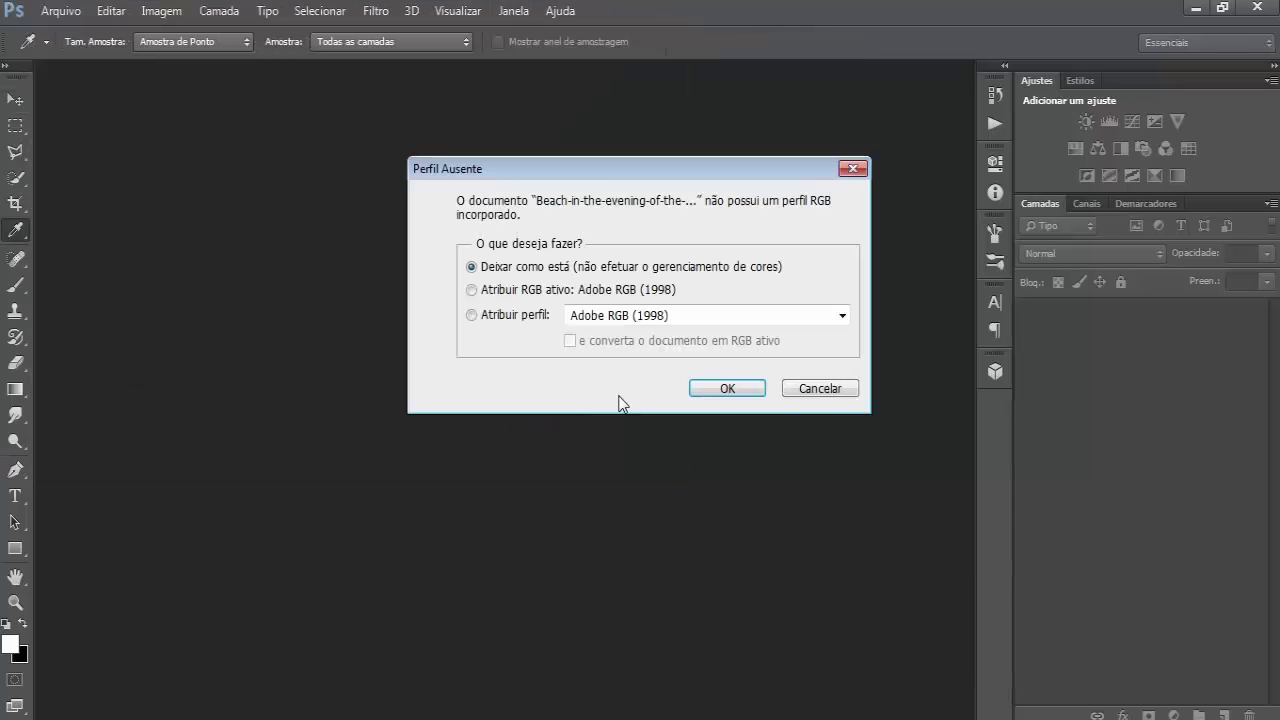
pyautogui.click(722, 388)
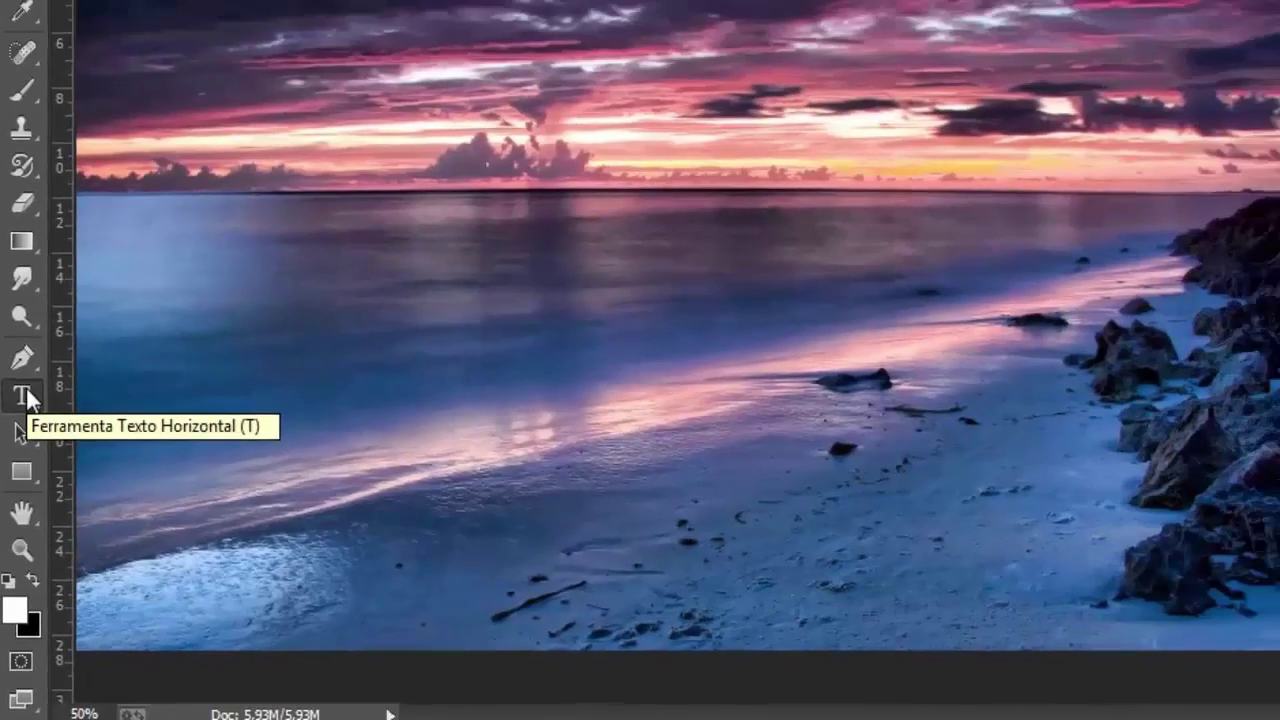
# Step: Type the white 200 pt word TEXTO near the horizon and commit it
pyautogui.click(32, 308)
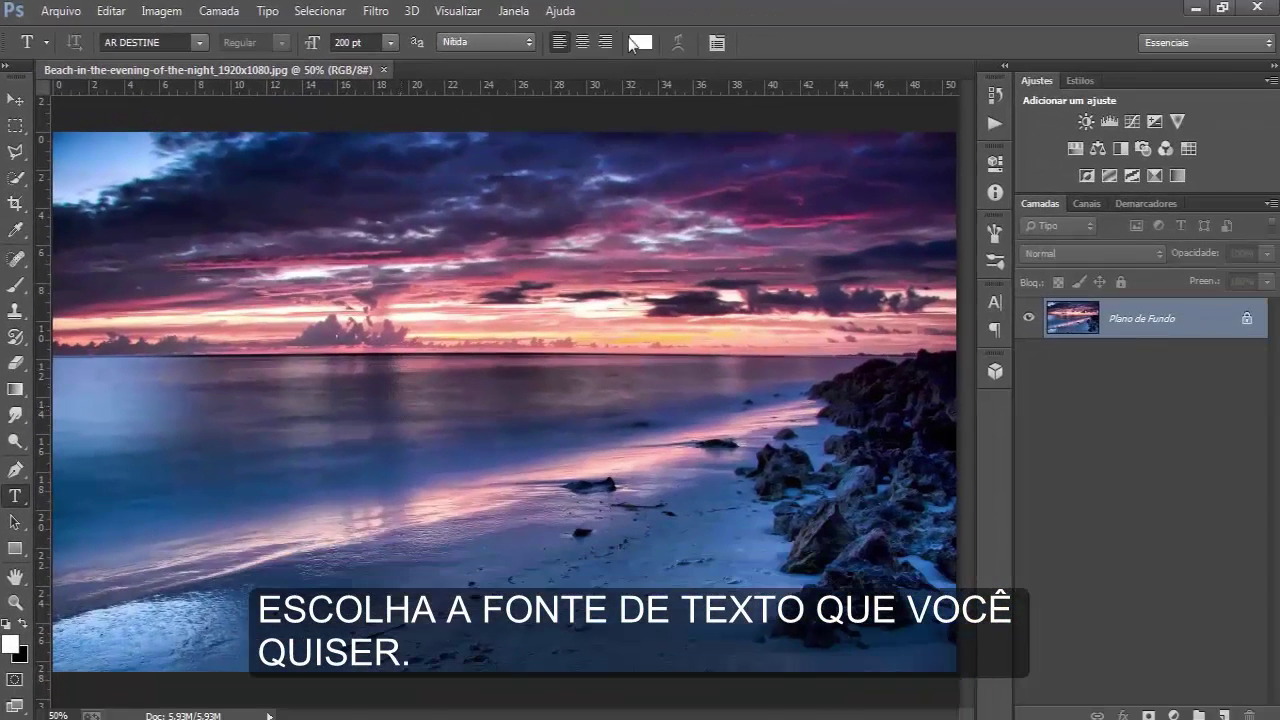
pyautogui.click(365, 410)
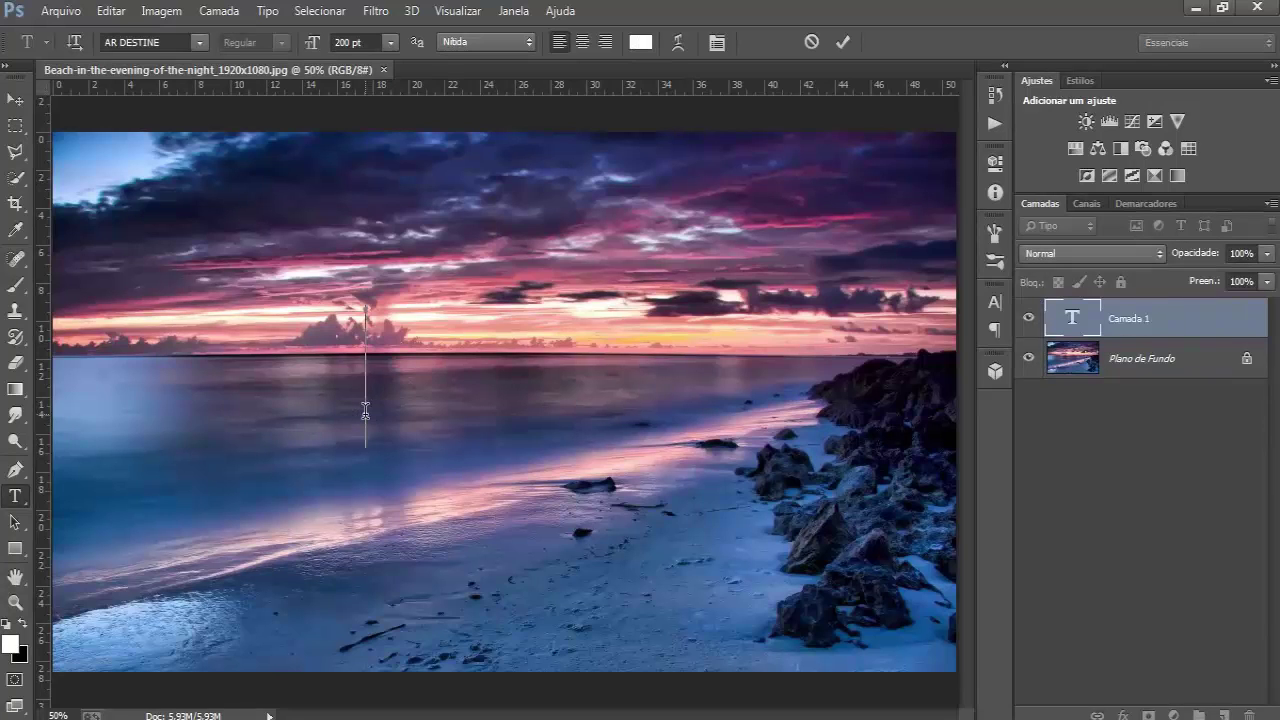
pyautogui.write('TEXT')
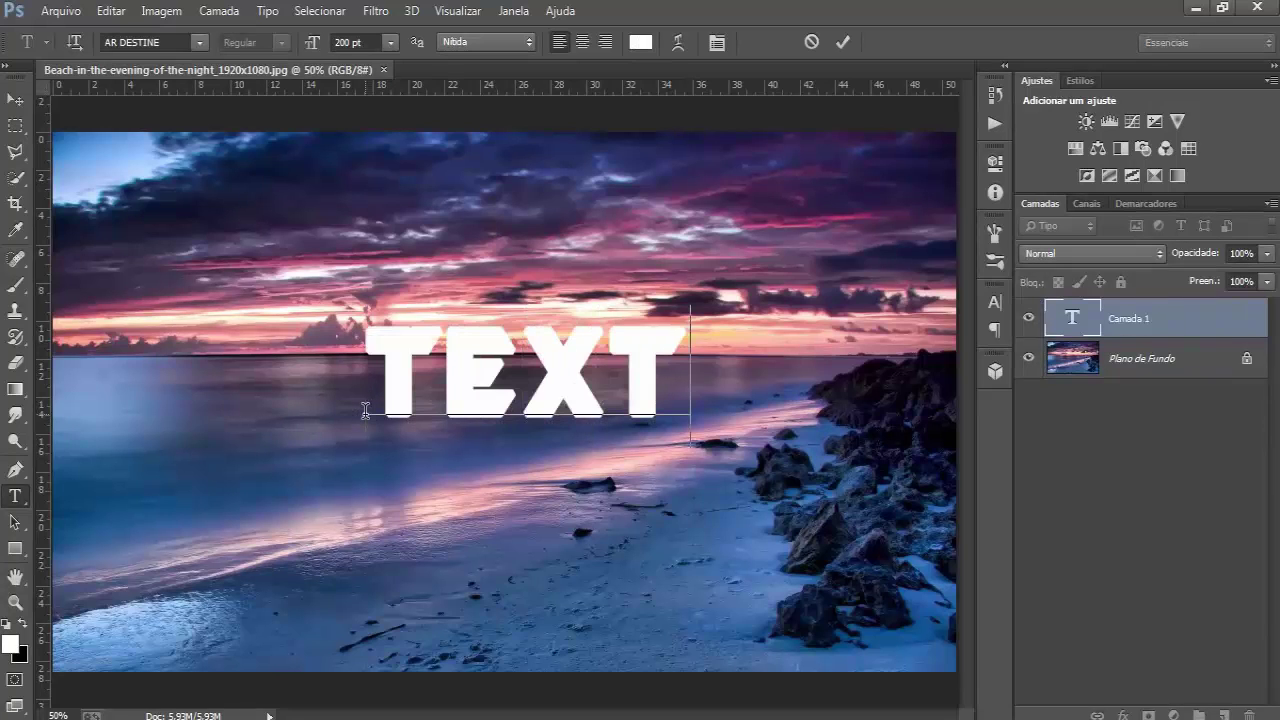
pyautogui.write('O')
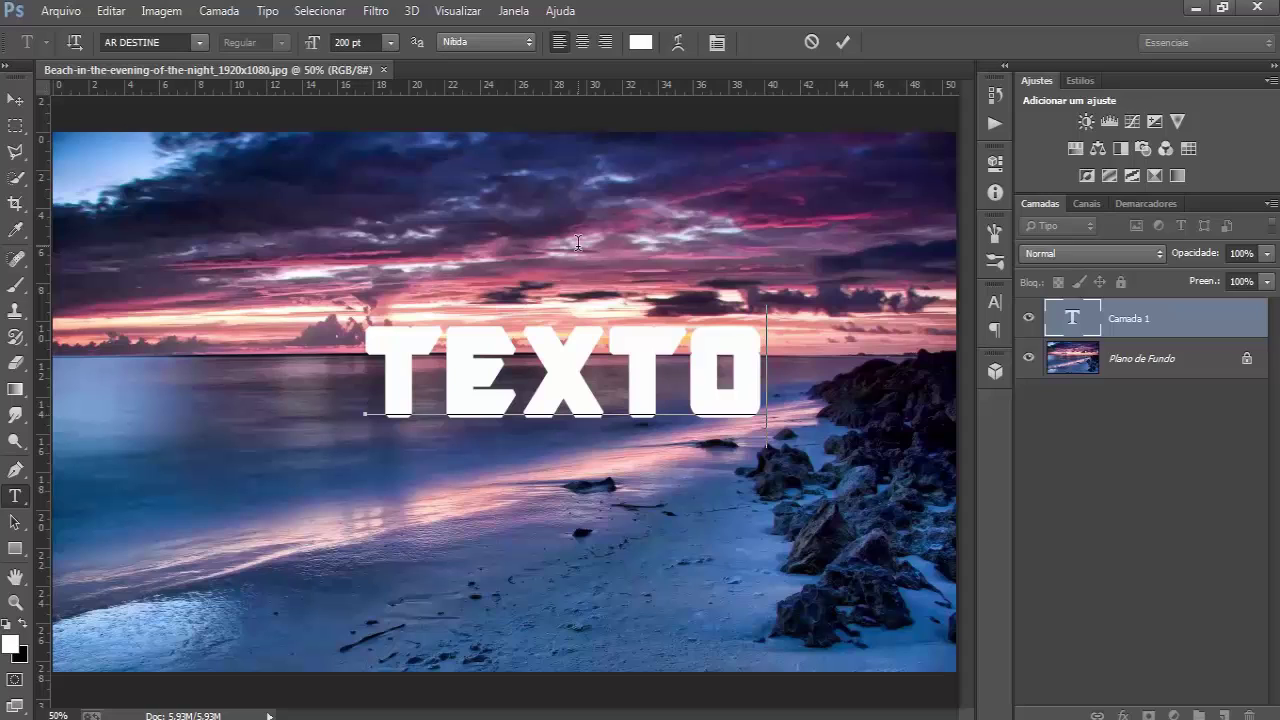
pyautogui.click(840, 44)
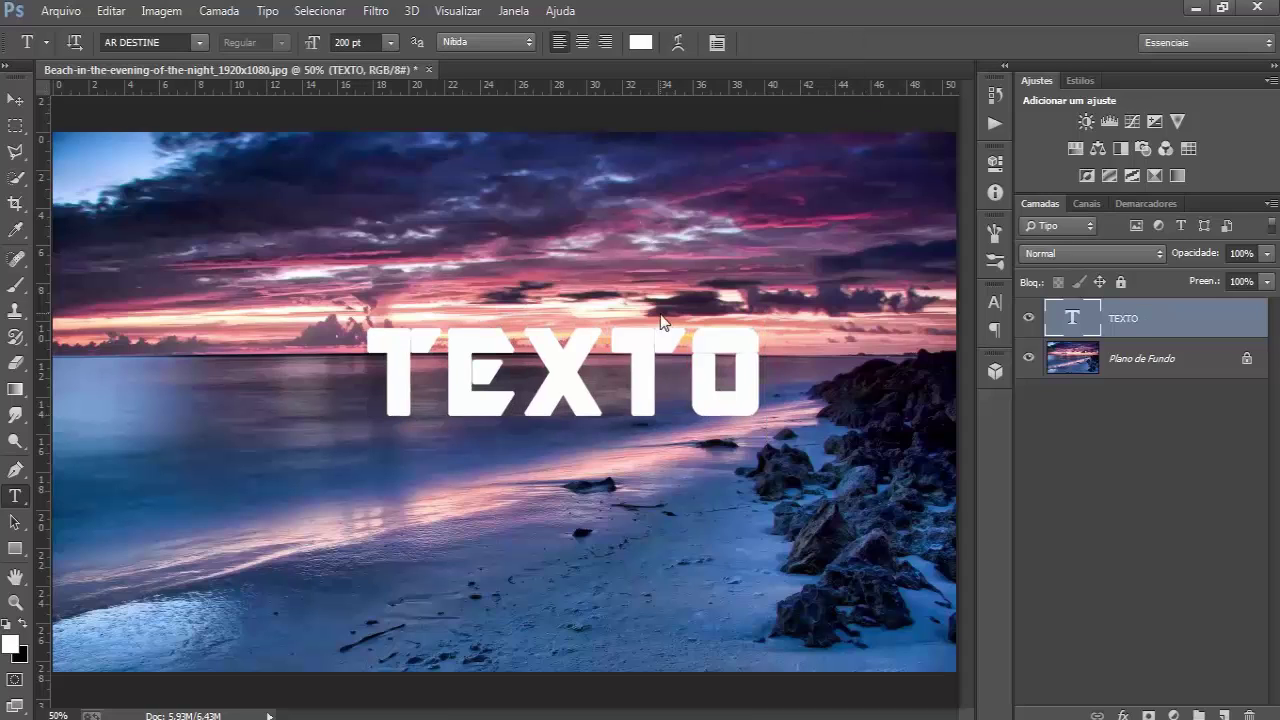
# Step: Scale TEXTO up, recentre it in the photo, and add a horizontal guide just below it
pyautogui.hotkey('ctrl', 't')
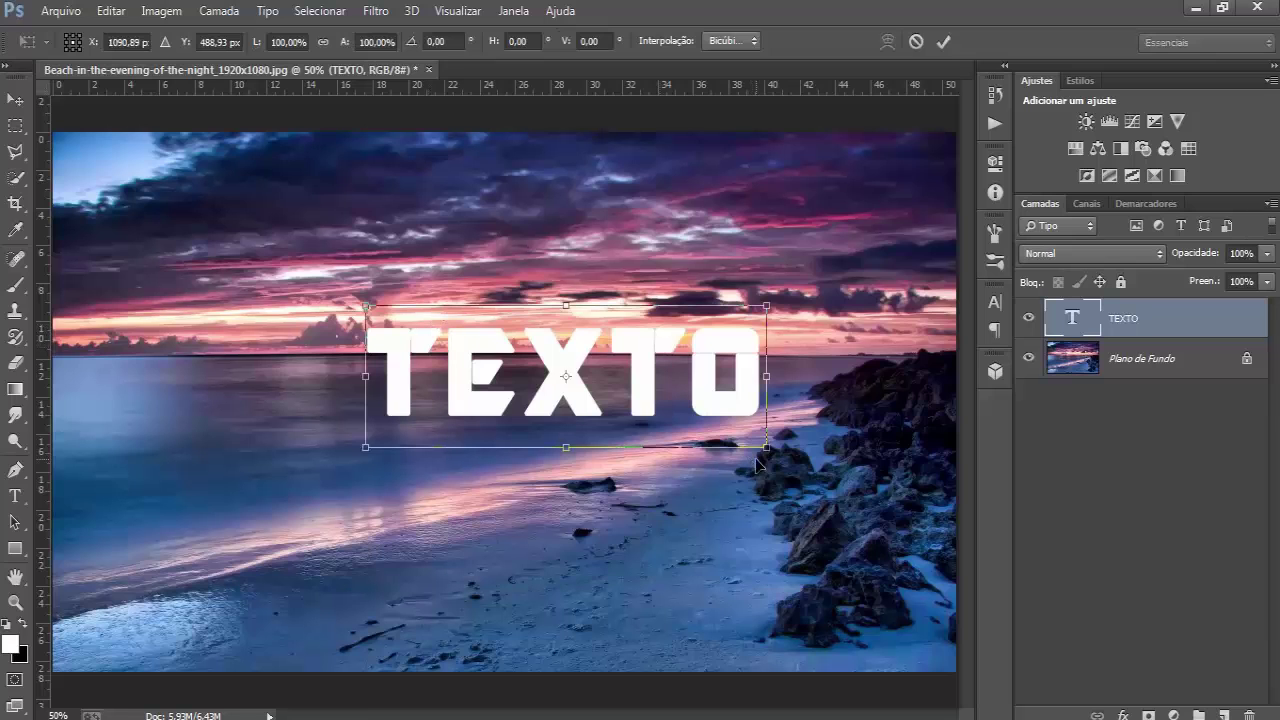
pyautogui.moveTo(766, 449); pyautogui.dragTo(923, 618)
pyautogui.moveTo(624, 432)
pyautogui.mouseDown()
pyautogui.moveTo(519, 355)
pyautogui.moveTo(508, 362)
pyautogui.mouseUp()
pyautogui.press('Return')
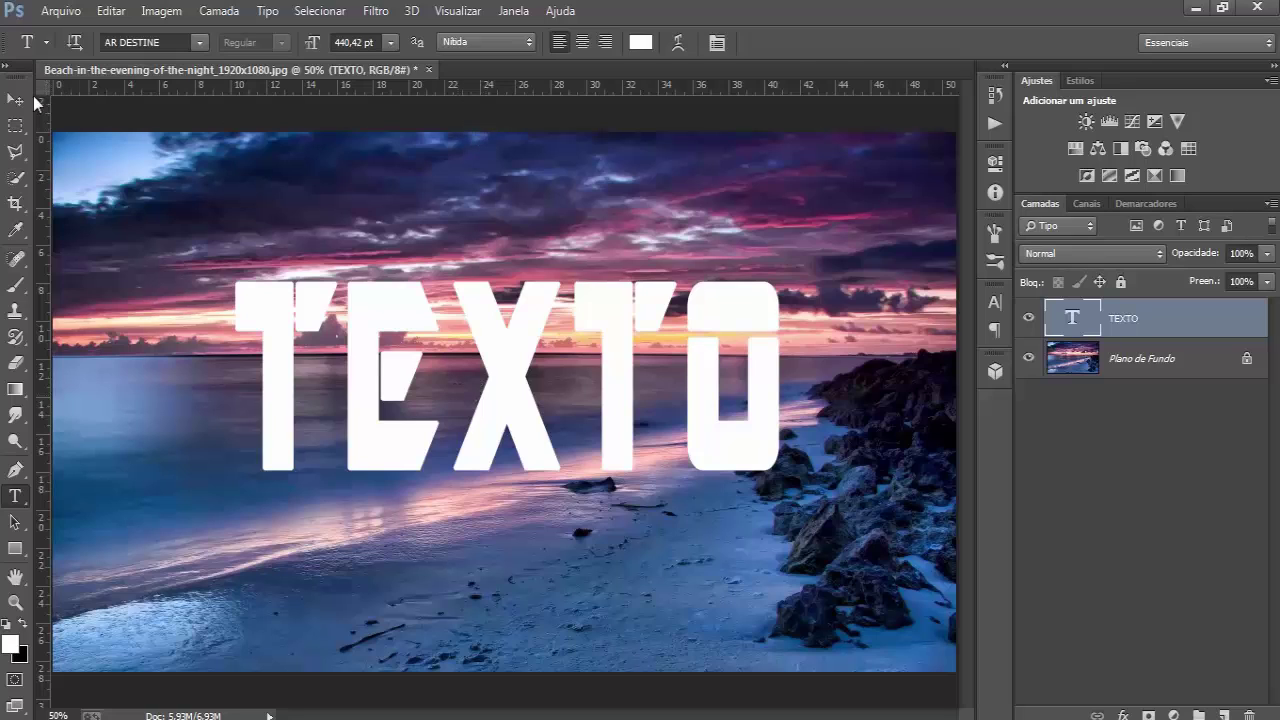
pyautogui.click(16, 100)
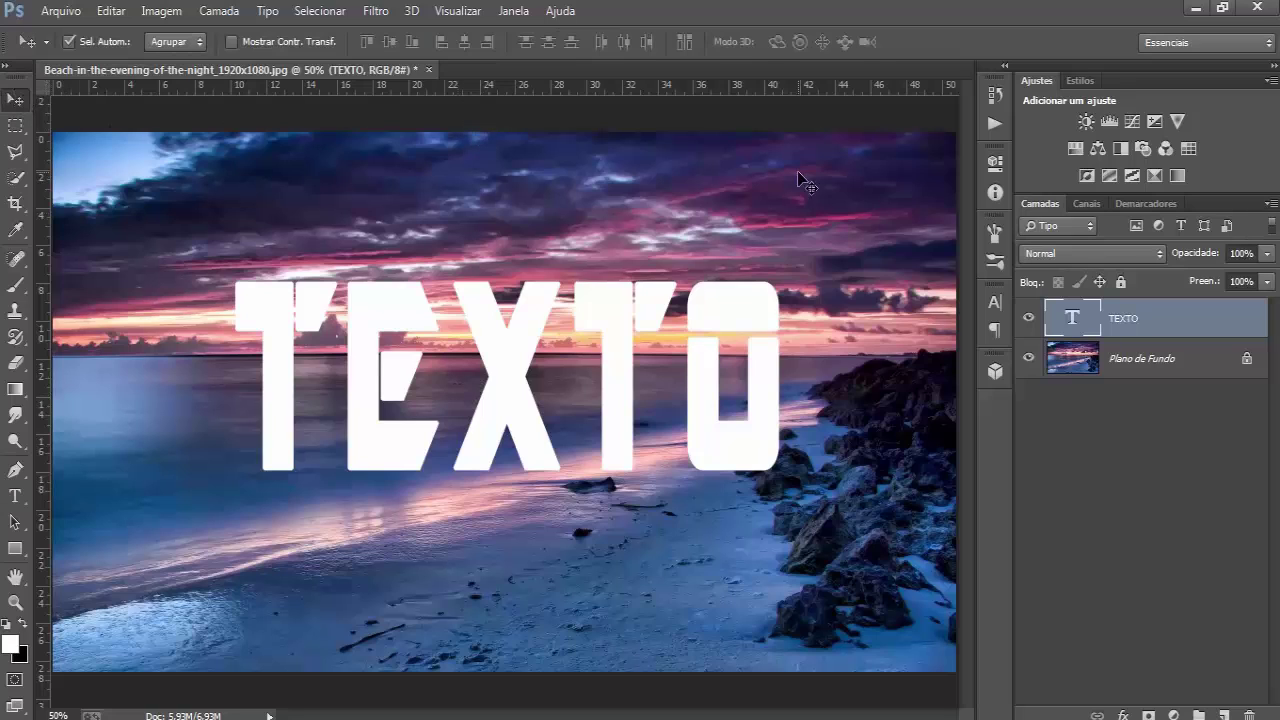
pyautogui.moveTo(724, 82); pyautogui.dragTo(721, 495)
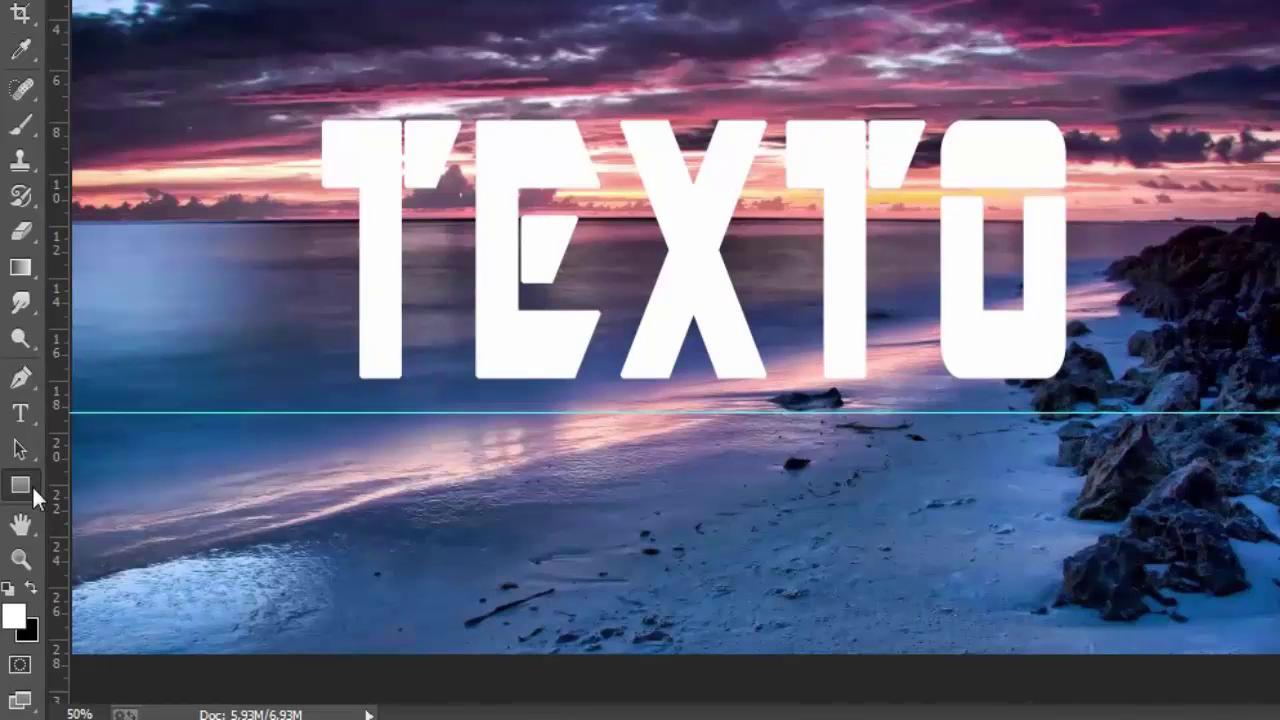
# Step: Draw a white 1920 × 38 px bar, Retângulo 1, along the guide under TEXTO
pyautogui.click(21, 485)
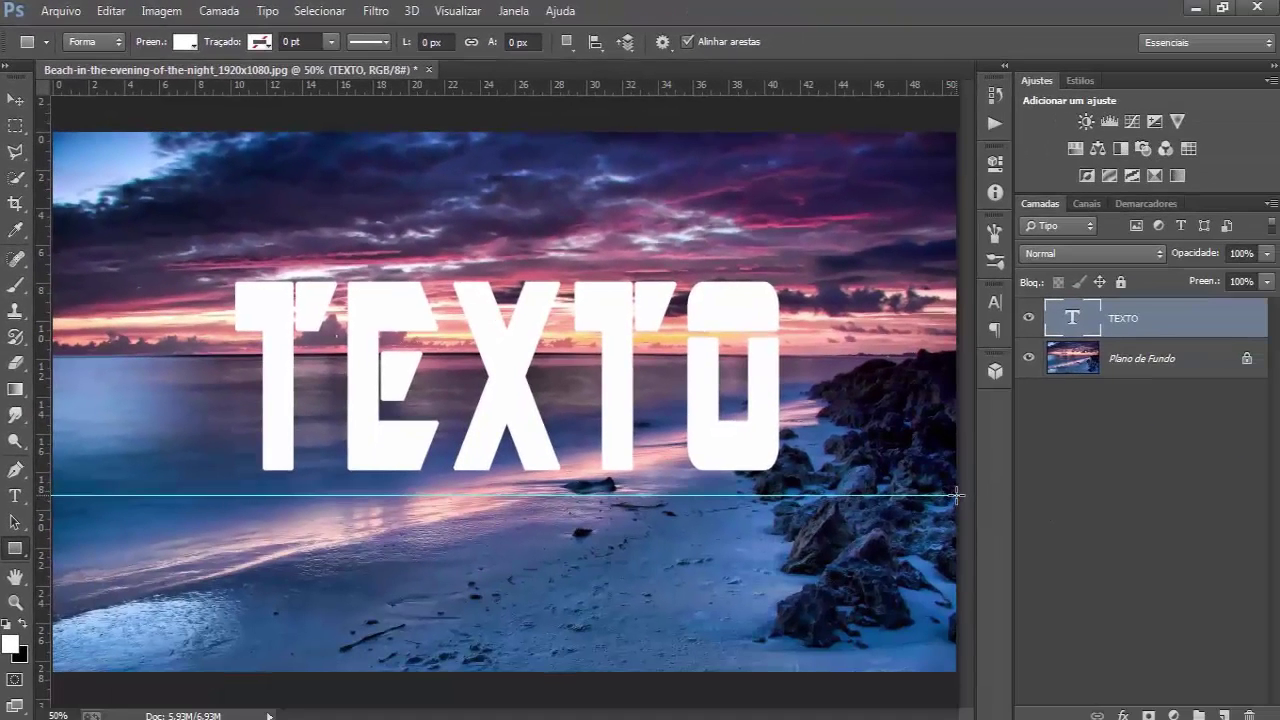
pyautogui.moveTo(957, 494); pyautogui.dragTo(56, 511)
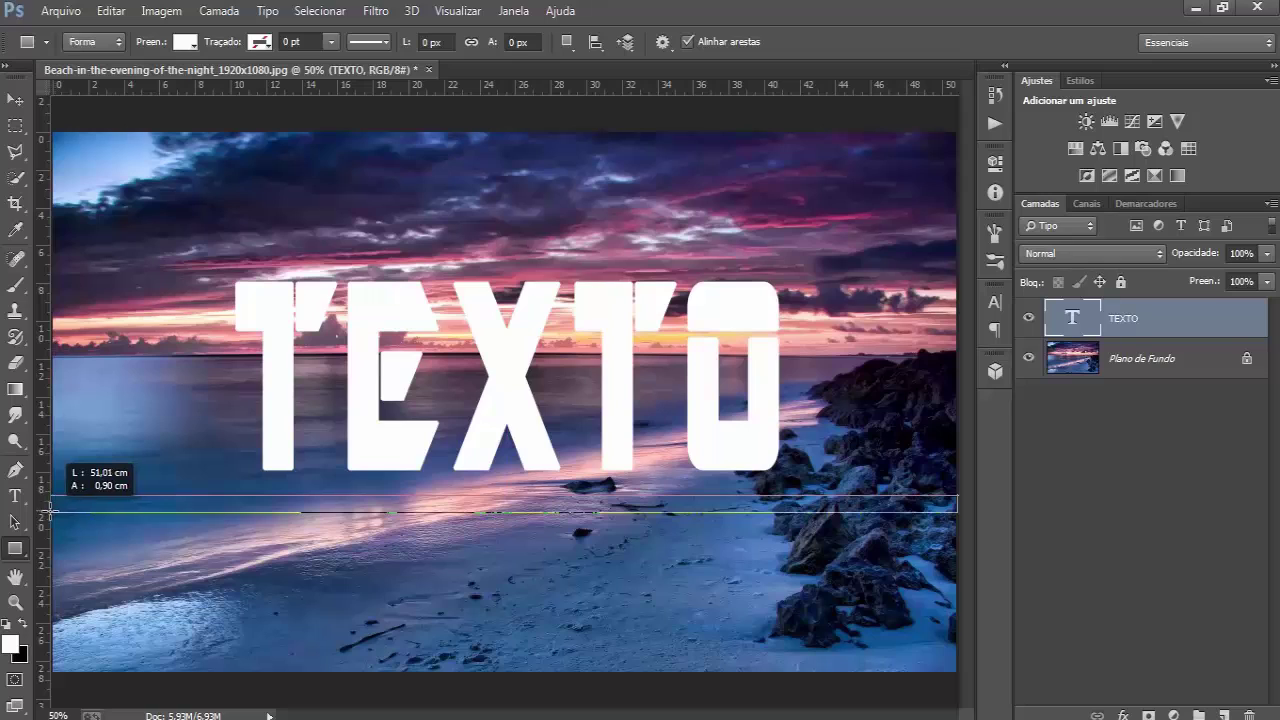
pyautogui.moveTo(56, 511); pyautogui.dragTo(55, 514)
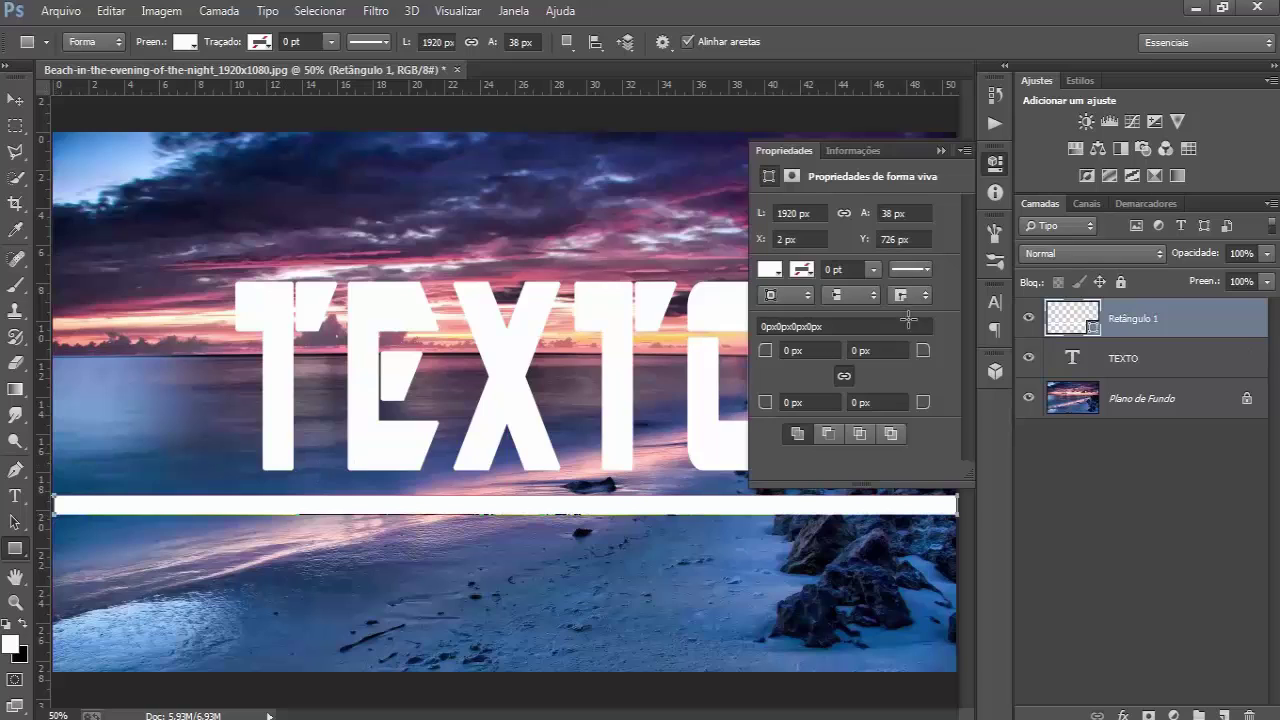
pyautogui.click(997, 163)
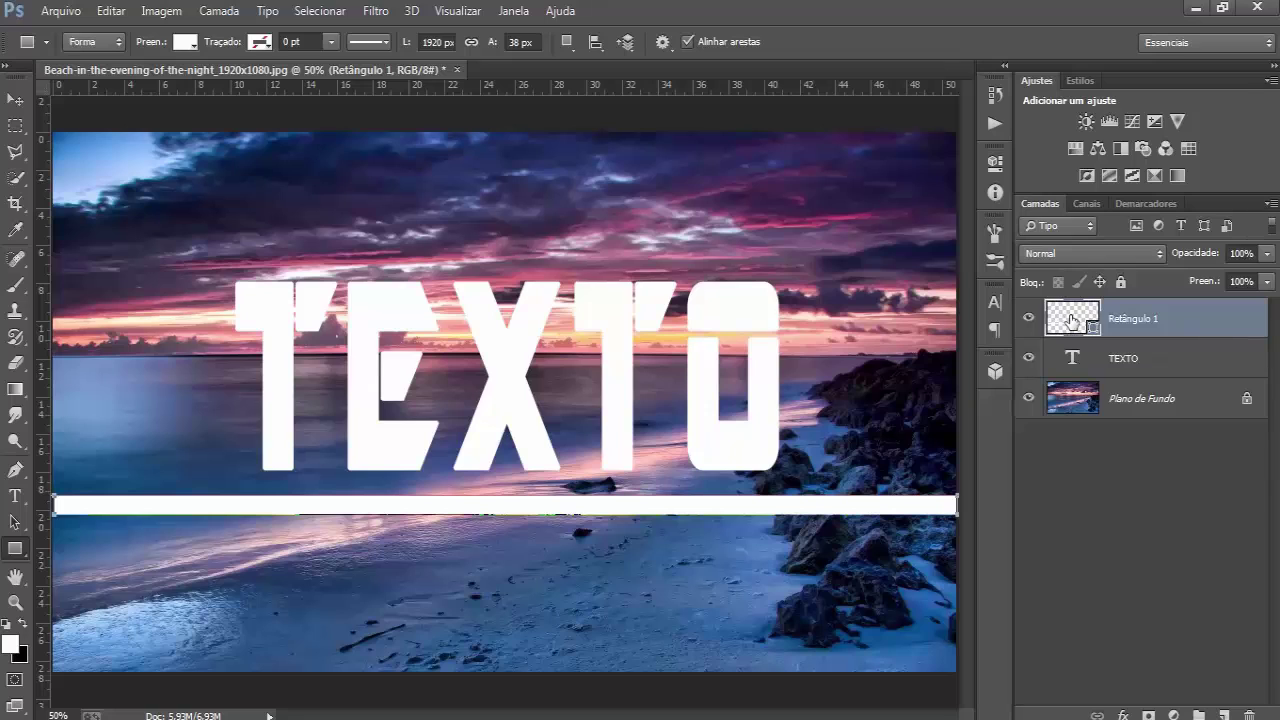
pyautogui.click(15, 101)
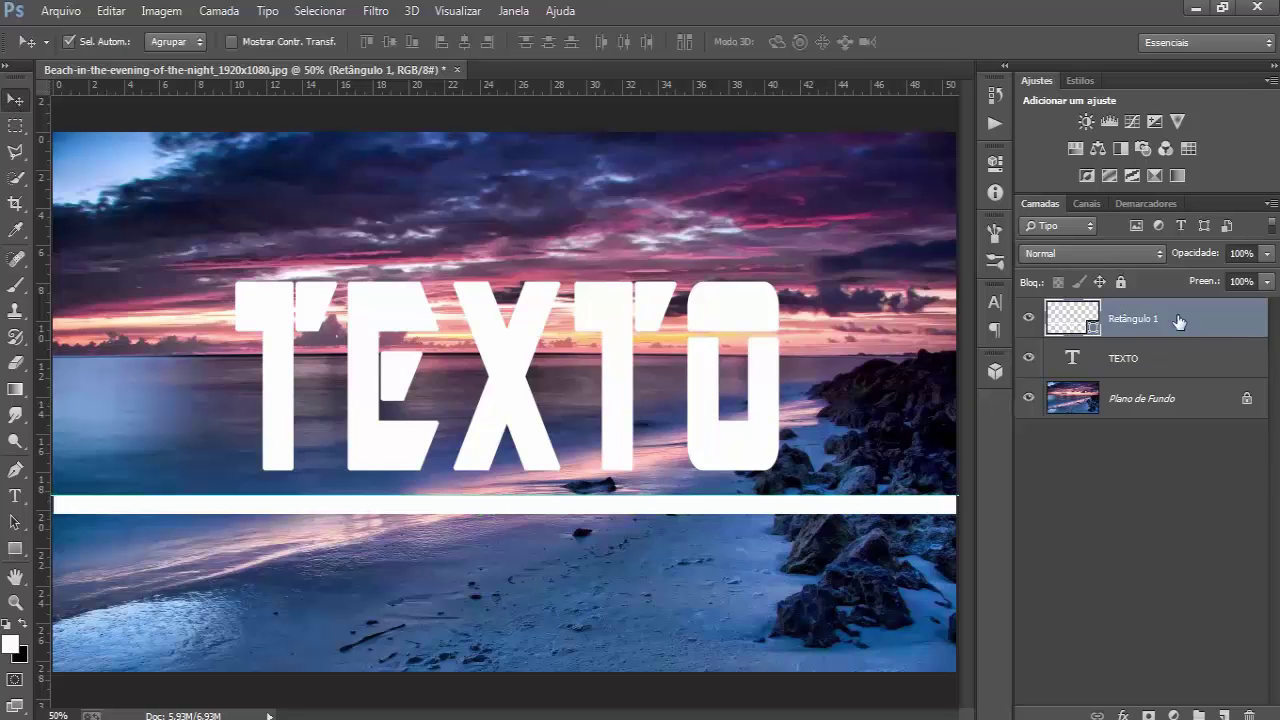
# Step: Duplicate Retângulo 1 and move the copy above TEXTO, dismissing an error along the way
pyautogui.hotkey('ctrl', 'j')
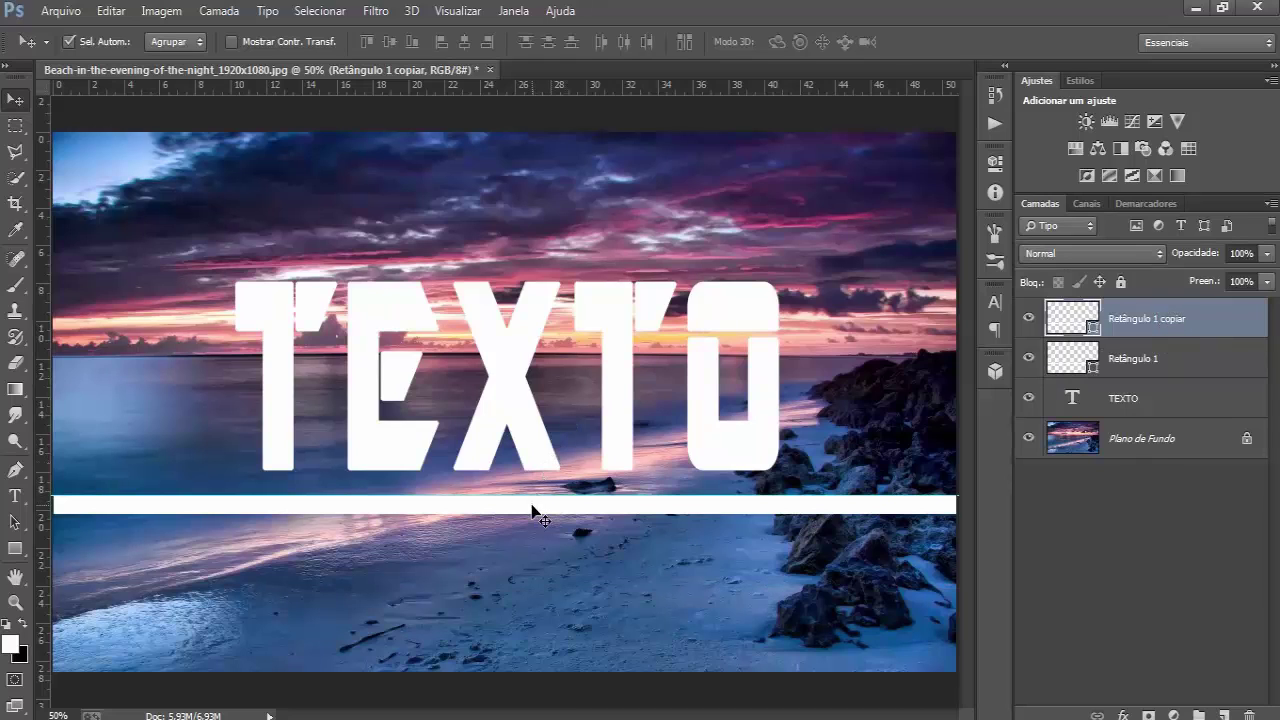
pyautogui.click(533, 510)
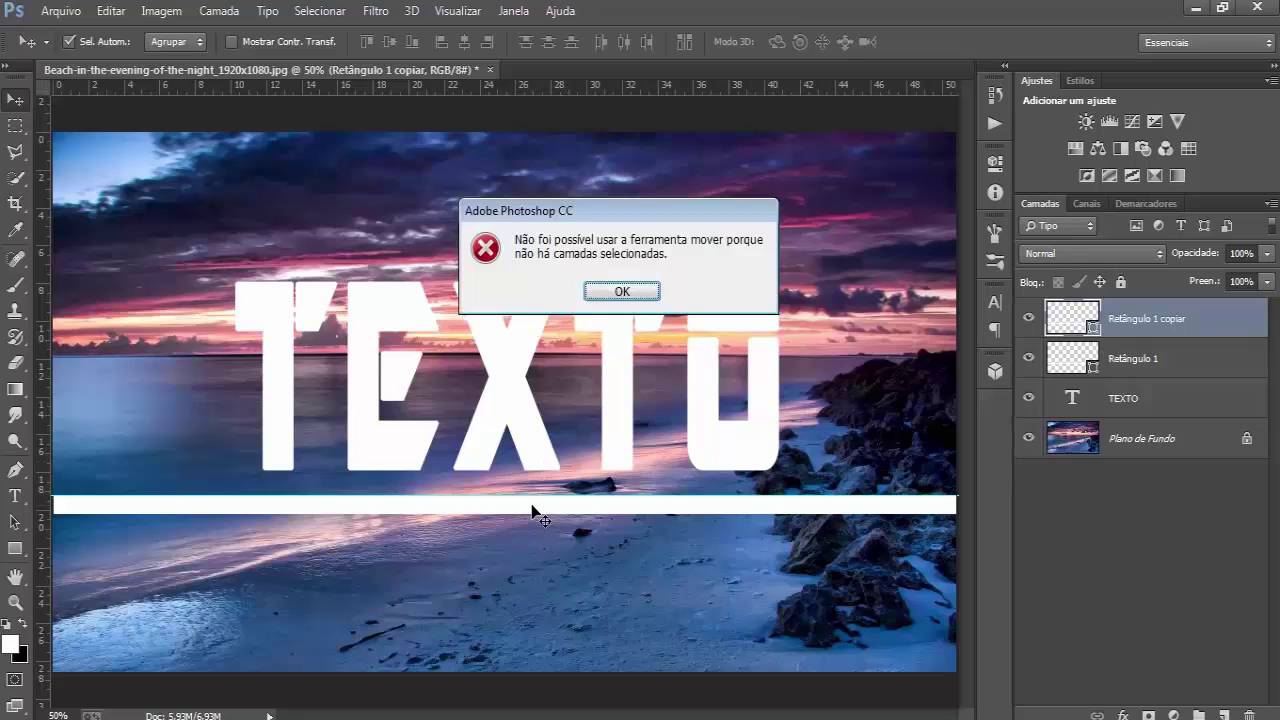
pyautogui.click(622, 291)
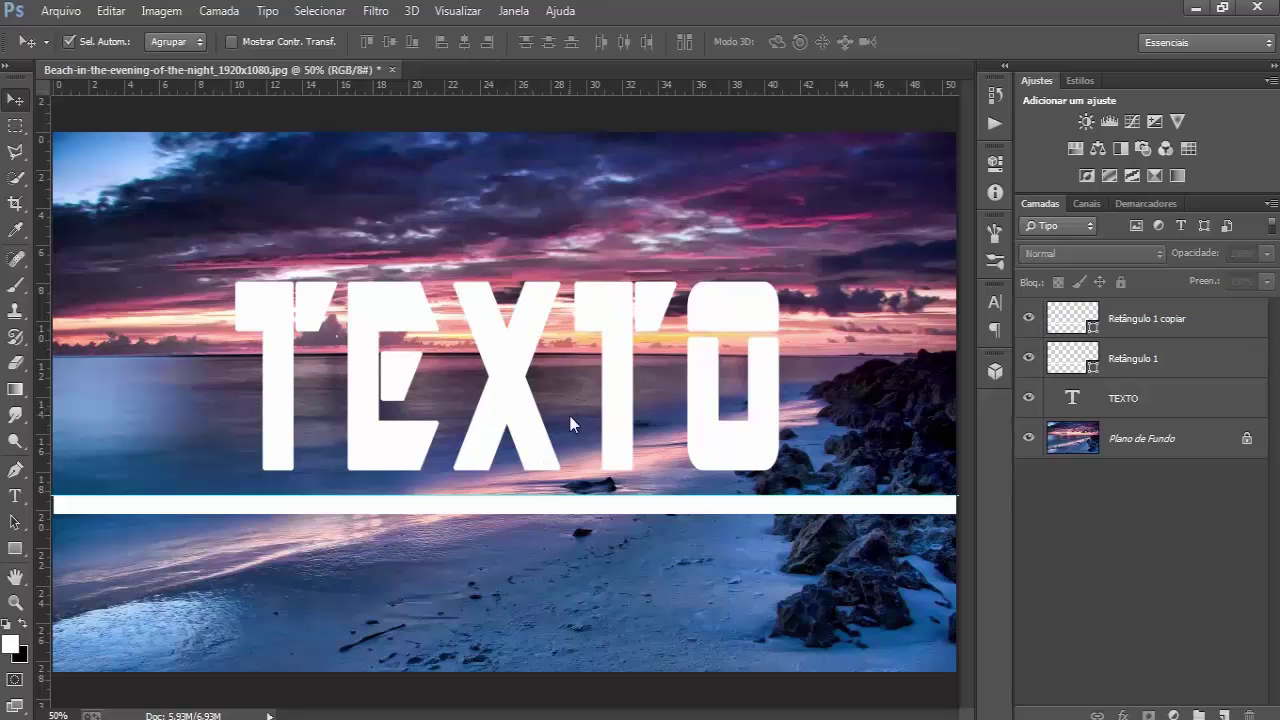
pyautogui.click(562, 508)
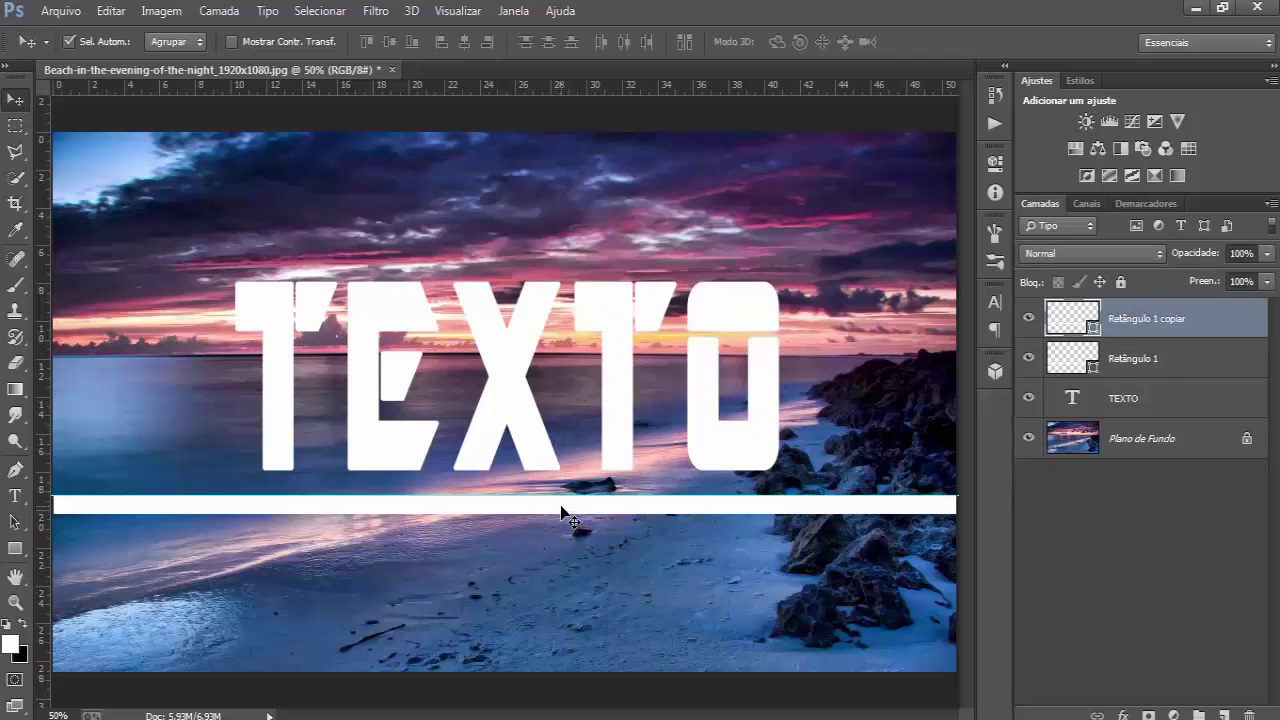
pyautogui.moveTo(562, 509); pyautogui.dragTo(560, 258)
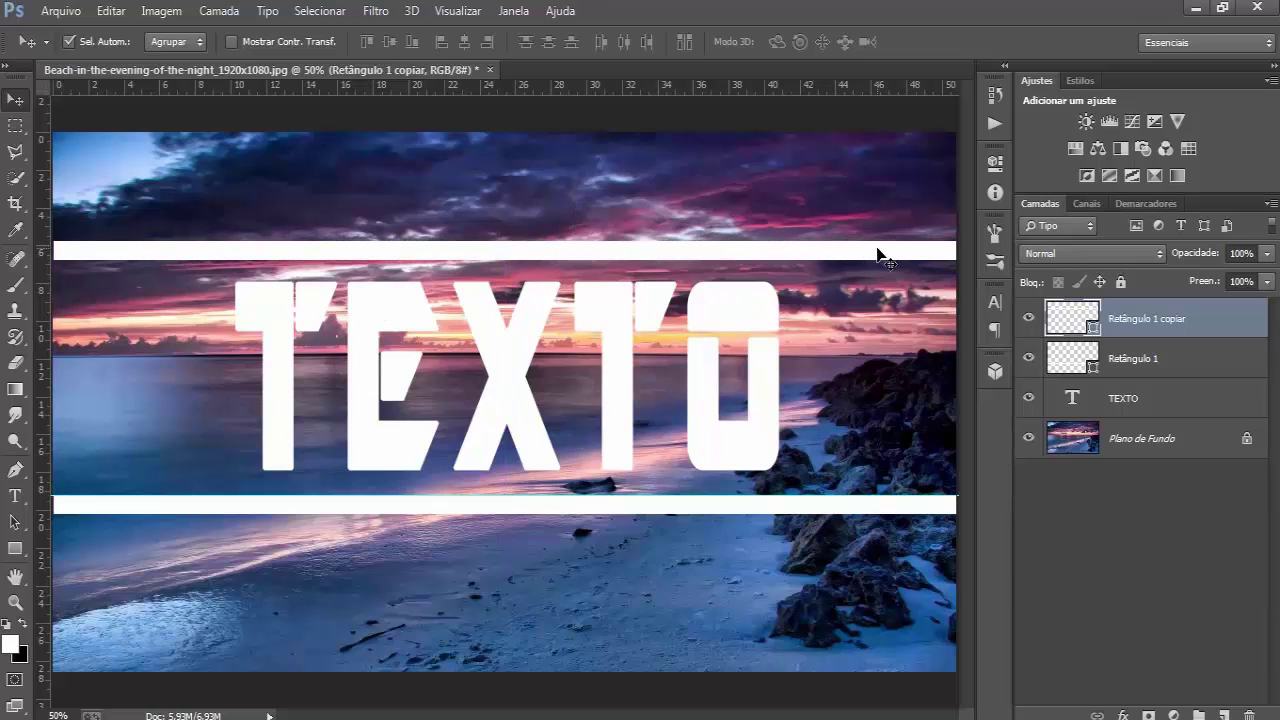
# Step: Set the Type tool's font size to 165 pt
pyautogui.click(16, 500)
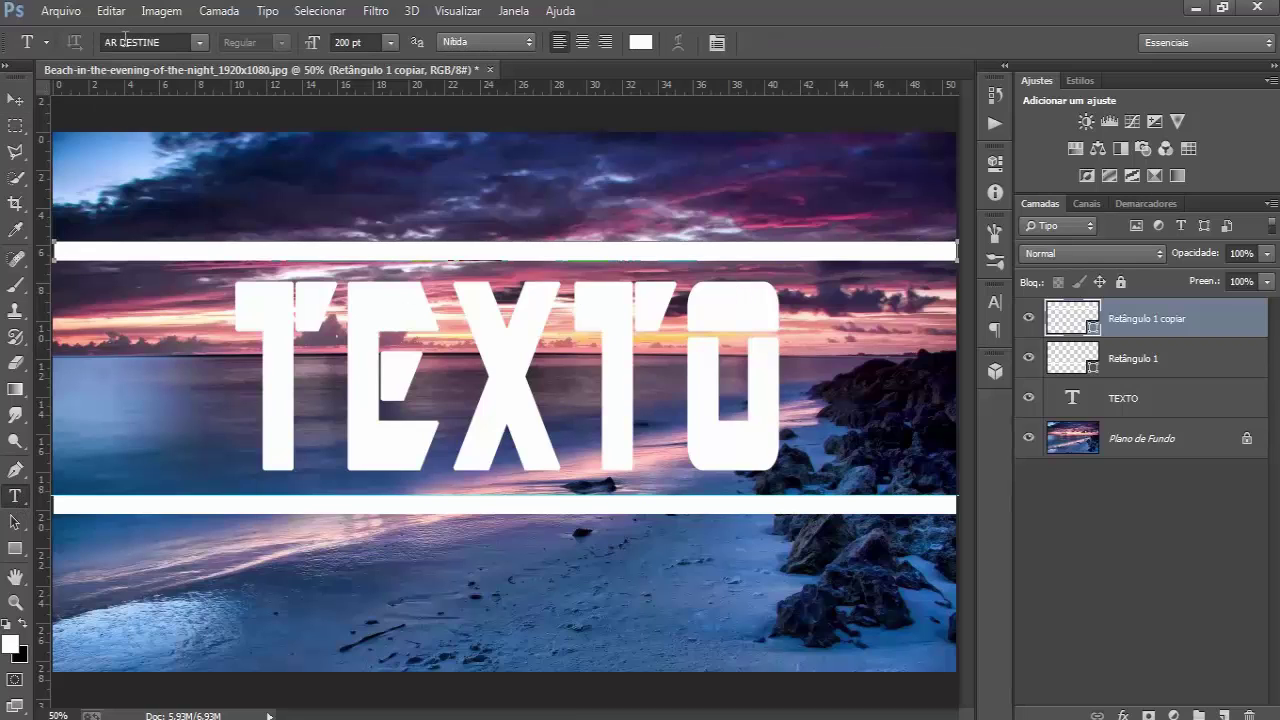
pyautogui.click(364, 43)
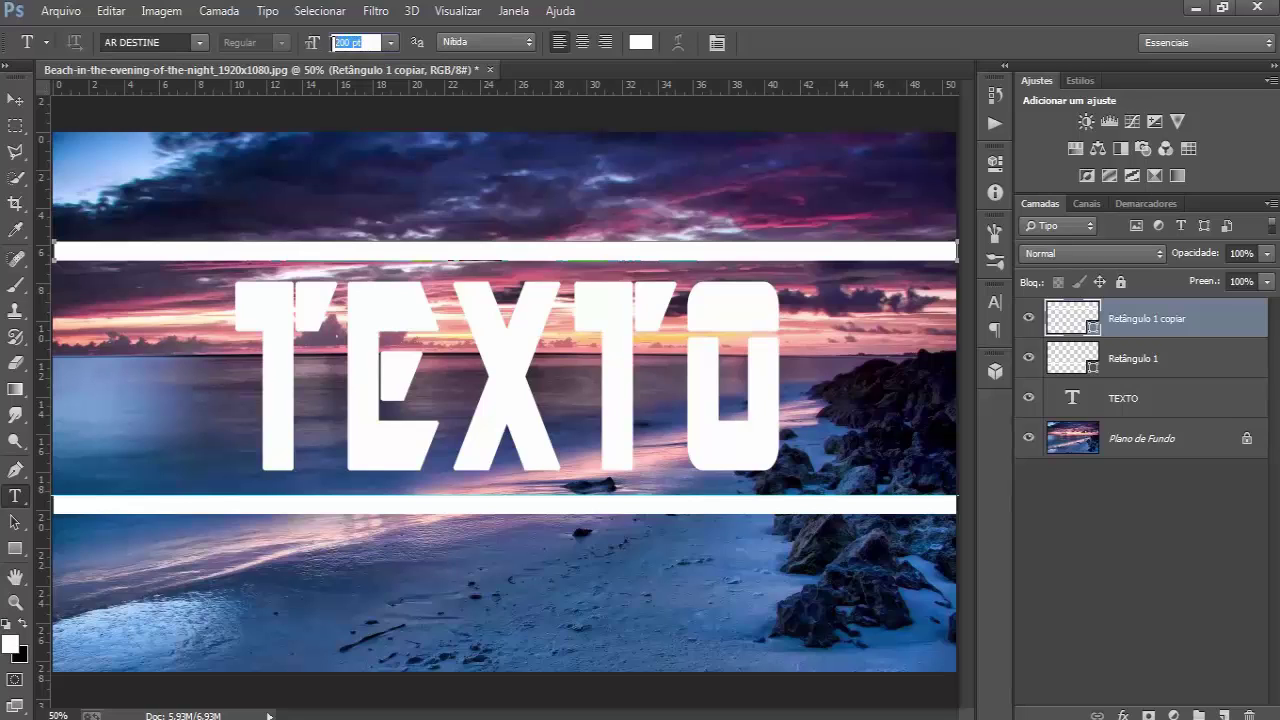
pyautogui.write('165')
pyautogui.press('Return')
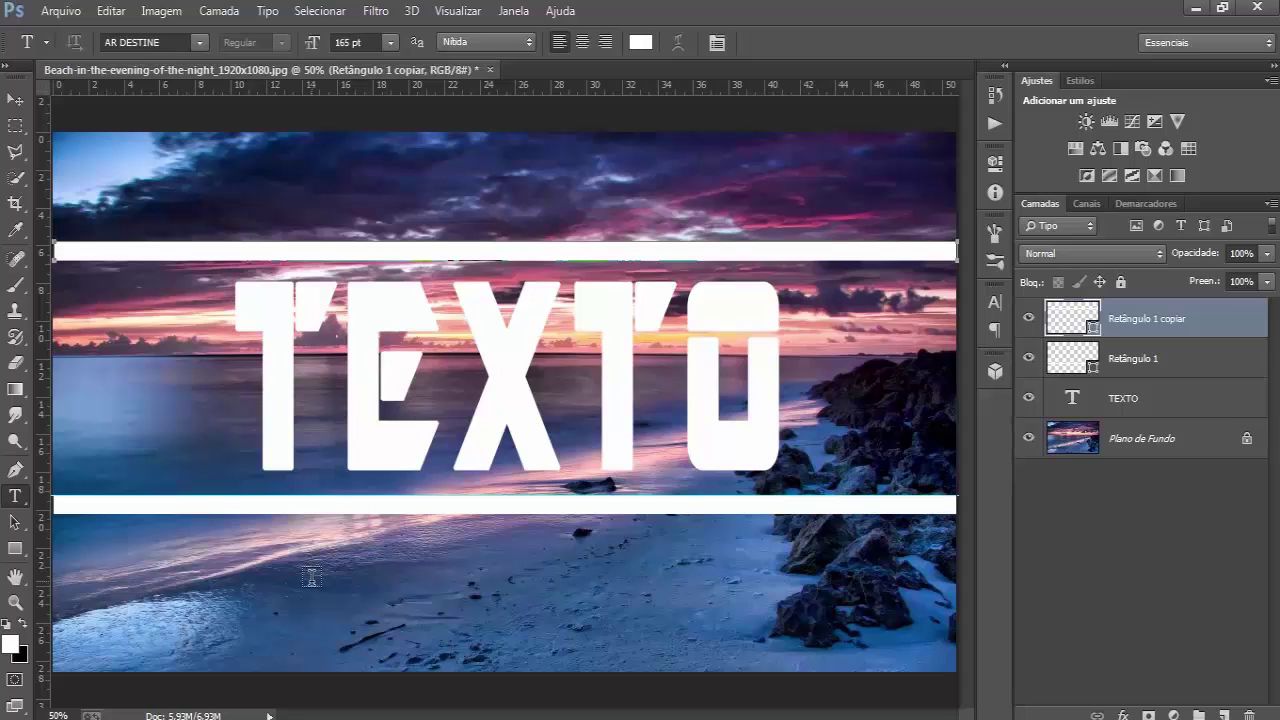
# Step: Type ADOBEPHOTOSHOP below the lower bar and fit it across the bottom of the photo
pyautogui.click(83, 568)
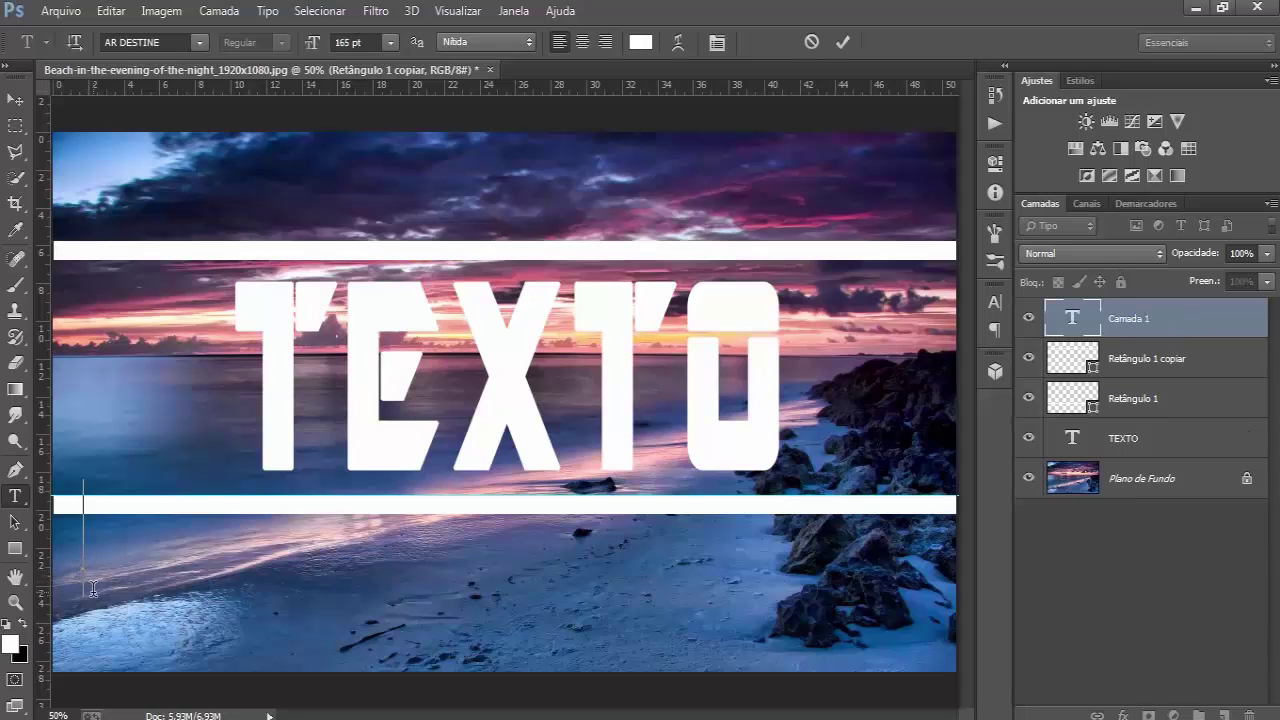
pyautogui.write('ABO')
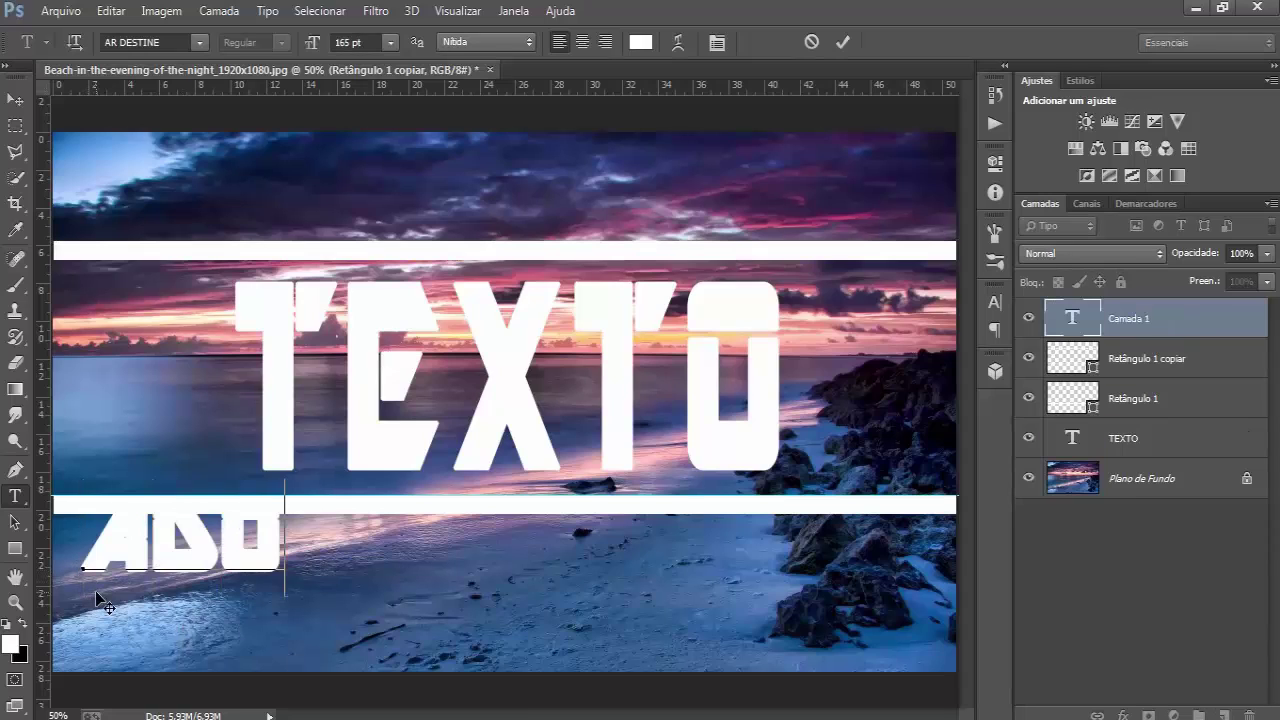
pyautogui.write('B')
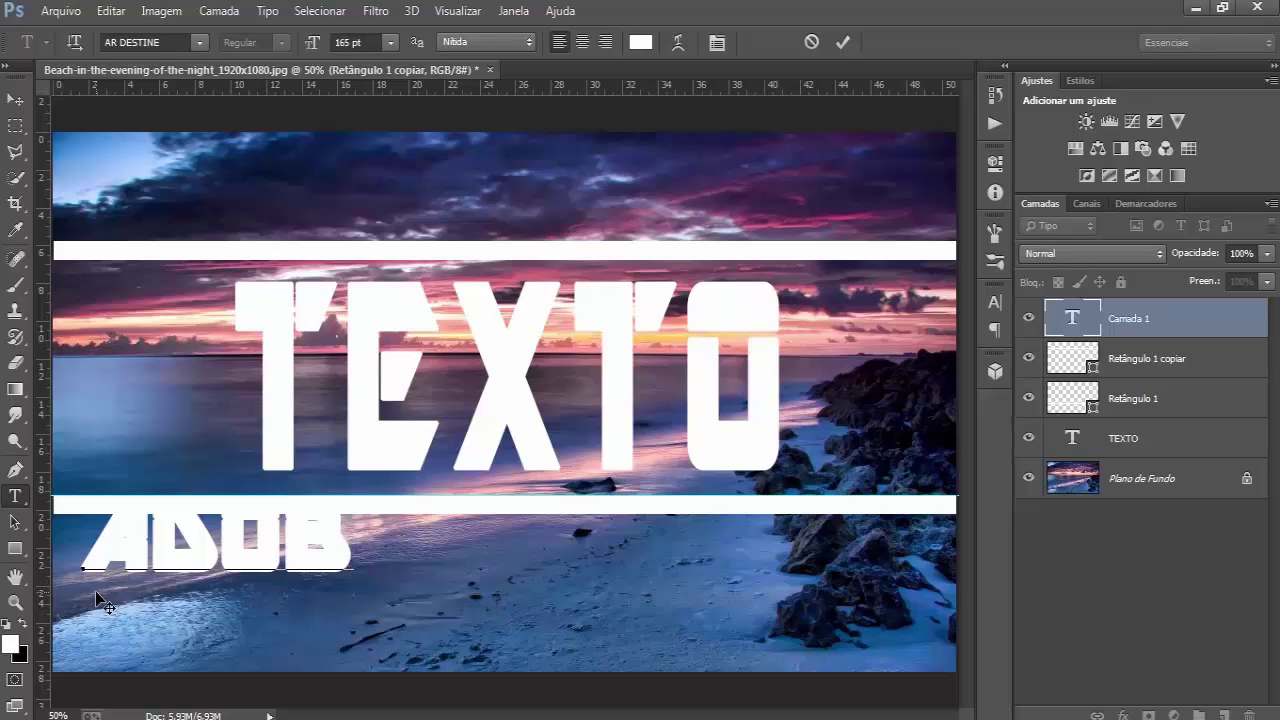
pyautogui.write('EPHO')
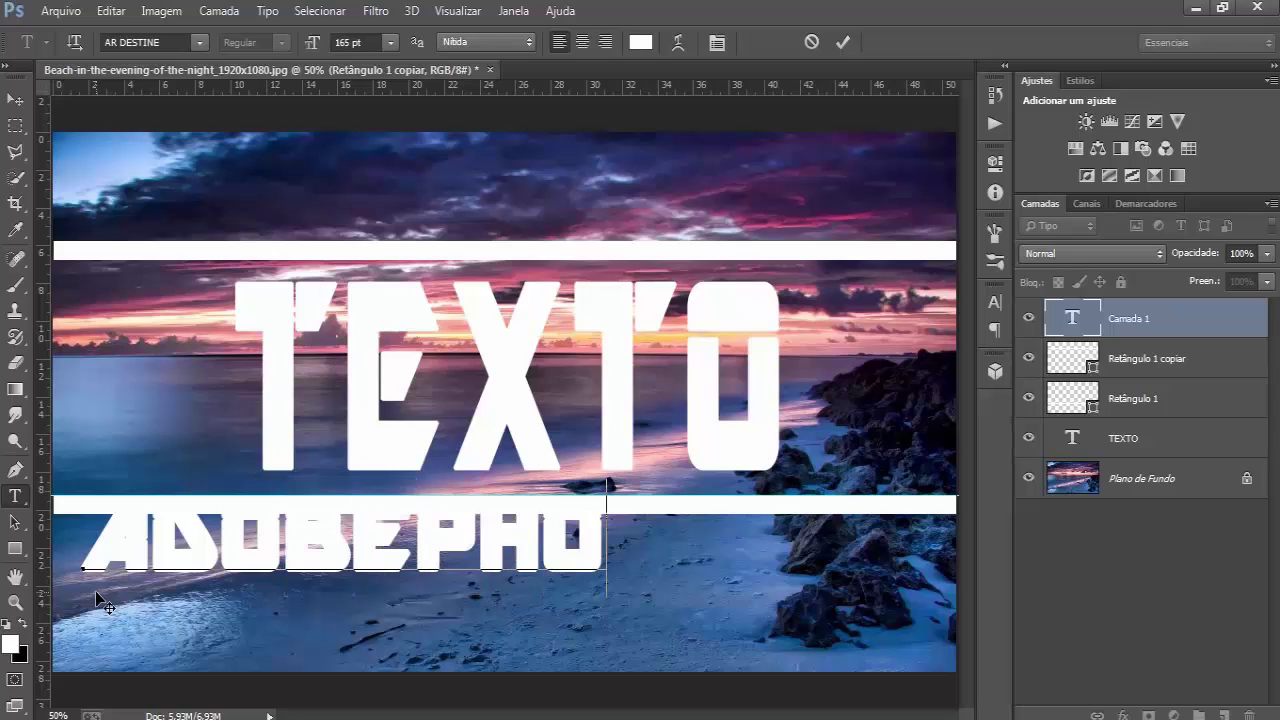
pyautogui.write('TOSHOP')
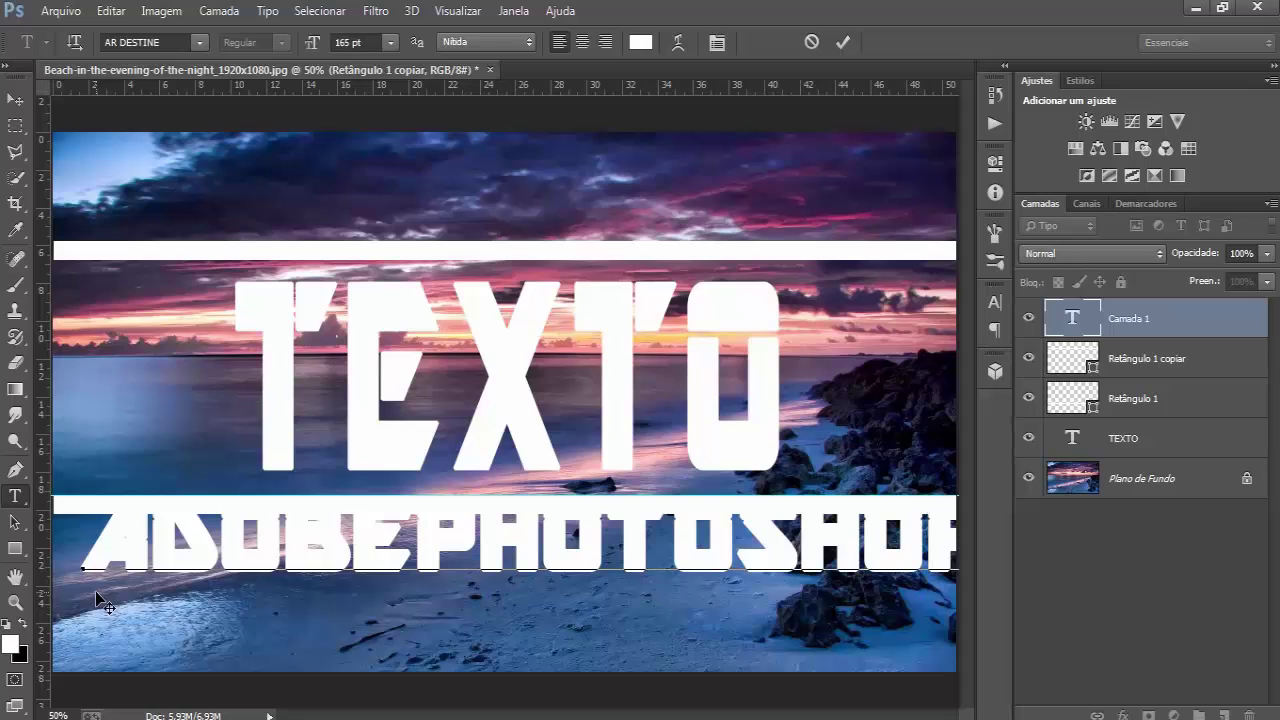
pyautogui.click(835, 45)
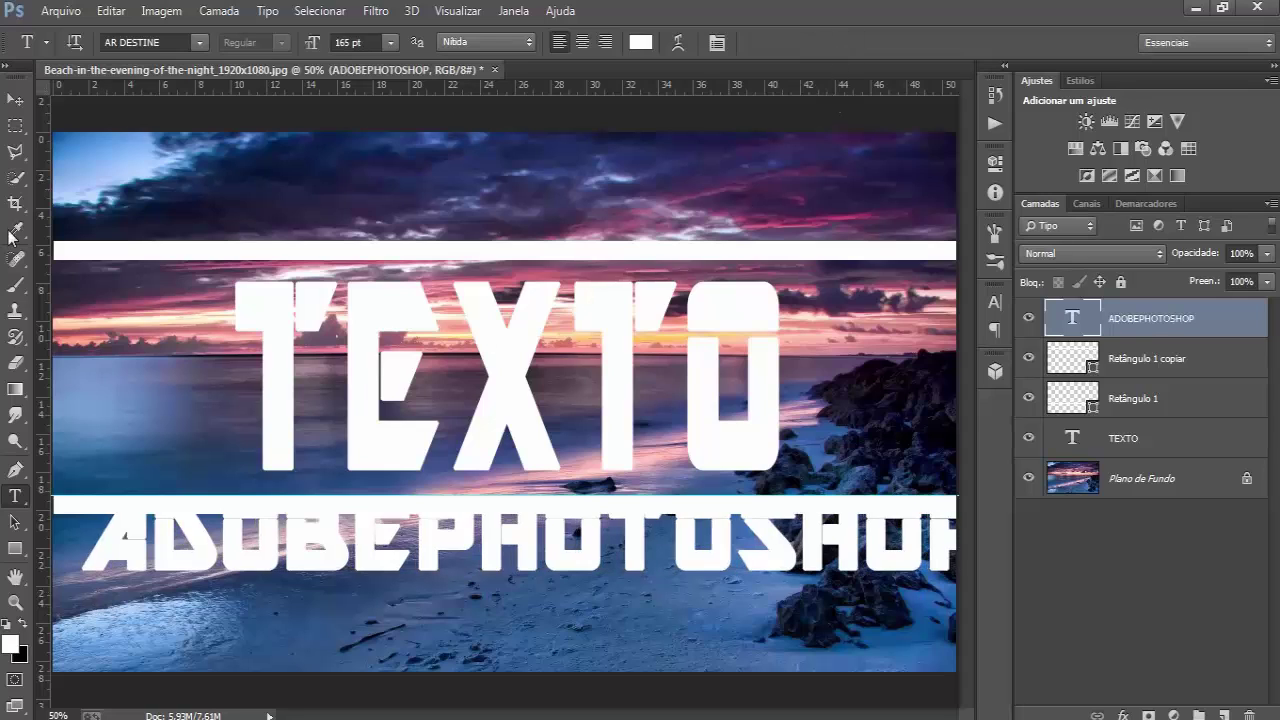
pyautogui.click(15, 99)
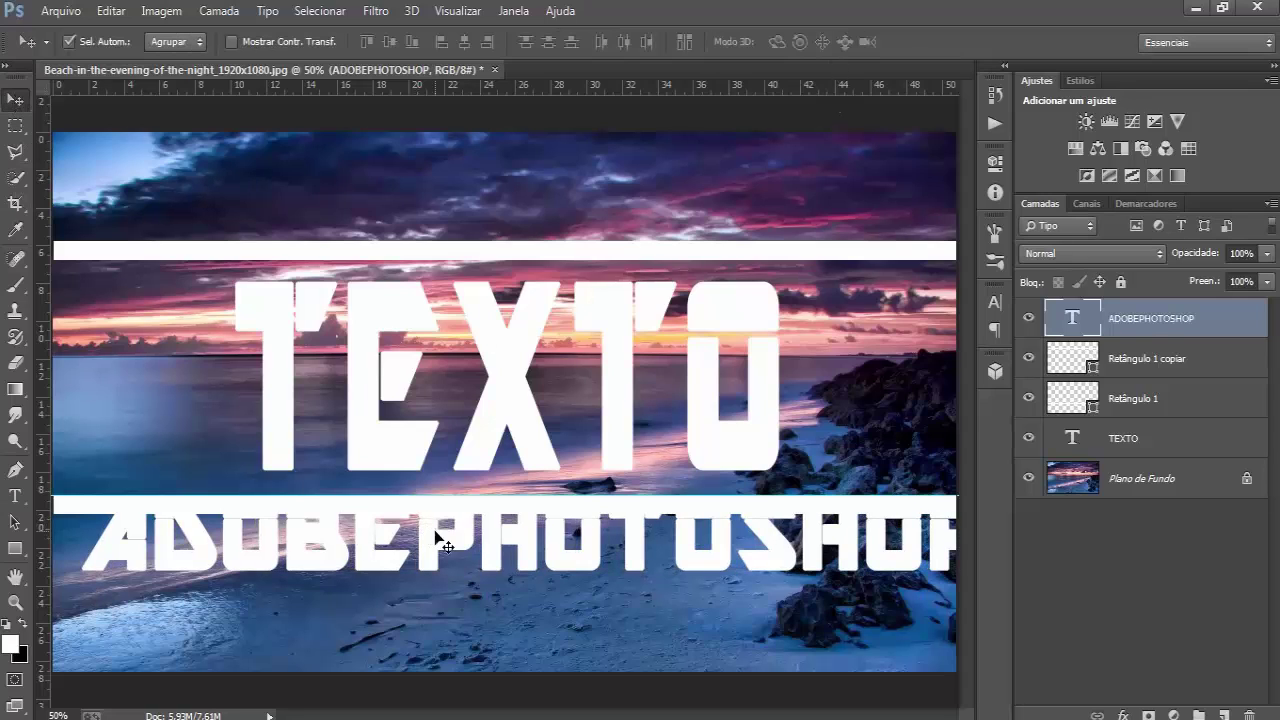
pyautogui.moveTo(447, 547); pyautogui.dragTo(411, 576)
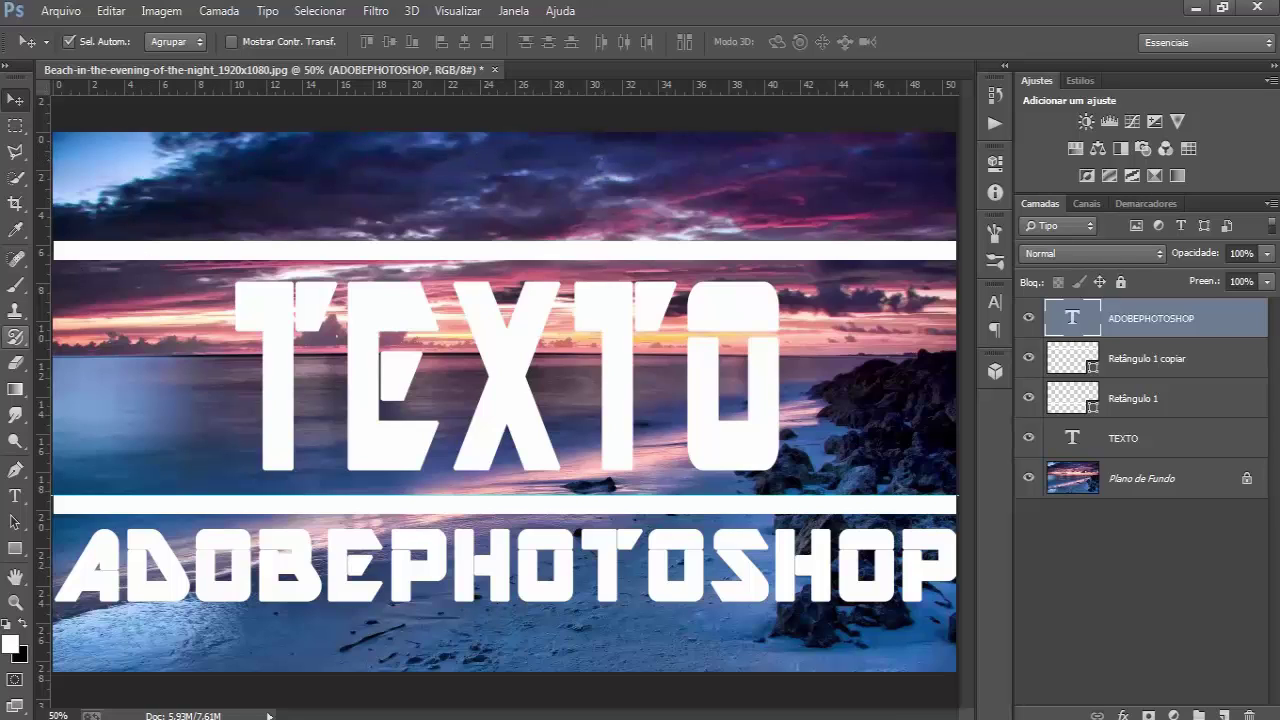
pyautogui.click(18, 498)
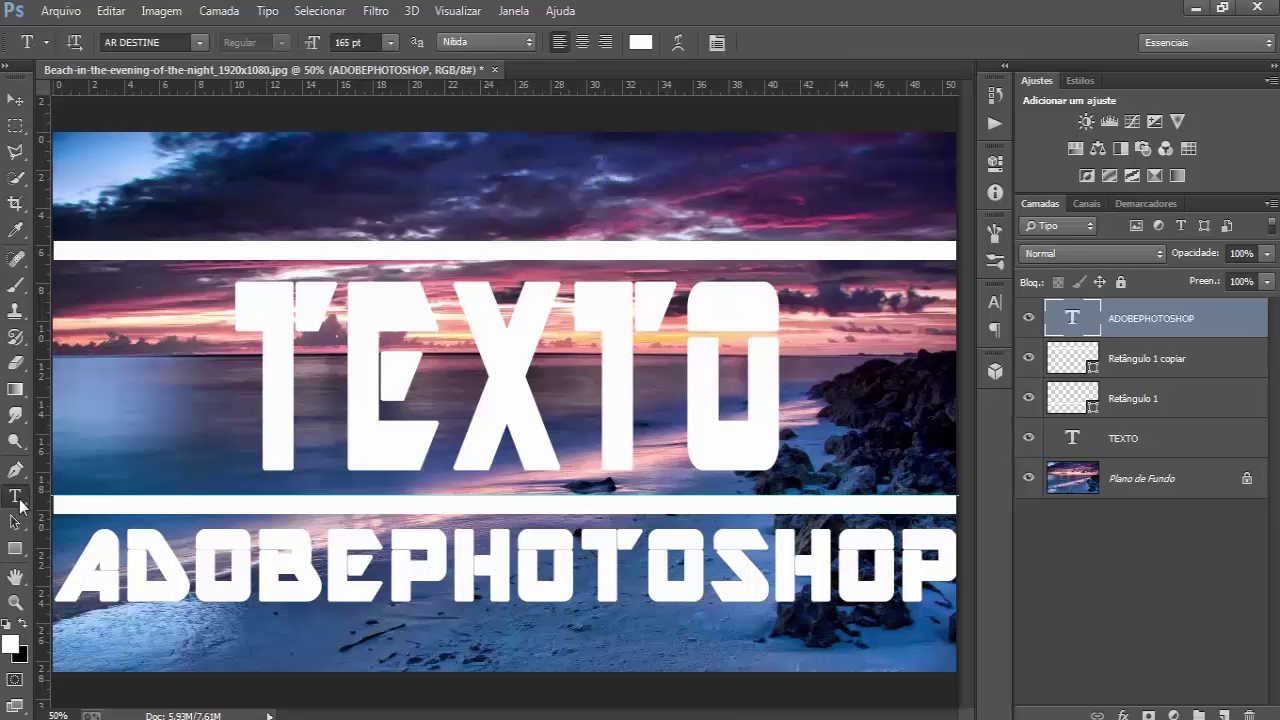
# Step: Type SINCE 2017. near the top of the photo and nudge it into place
pyautogui.click(331, 197)
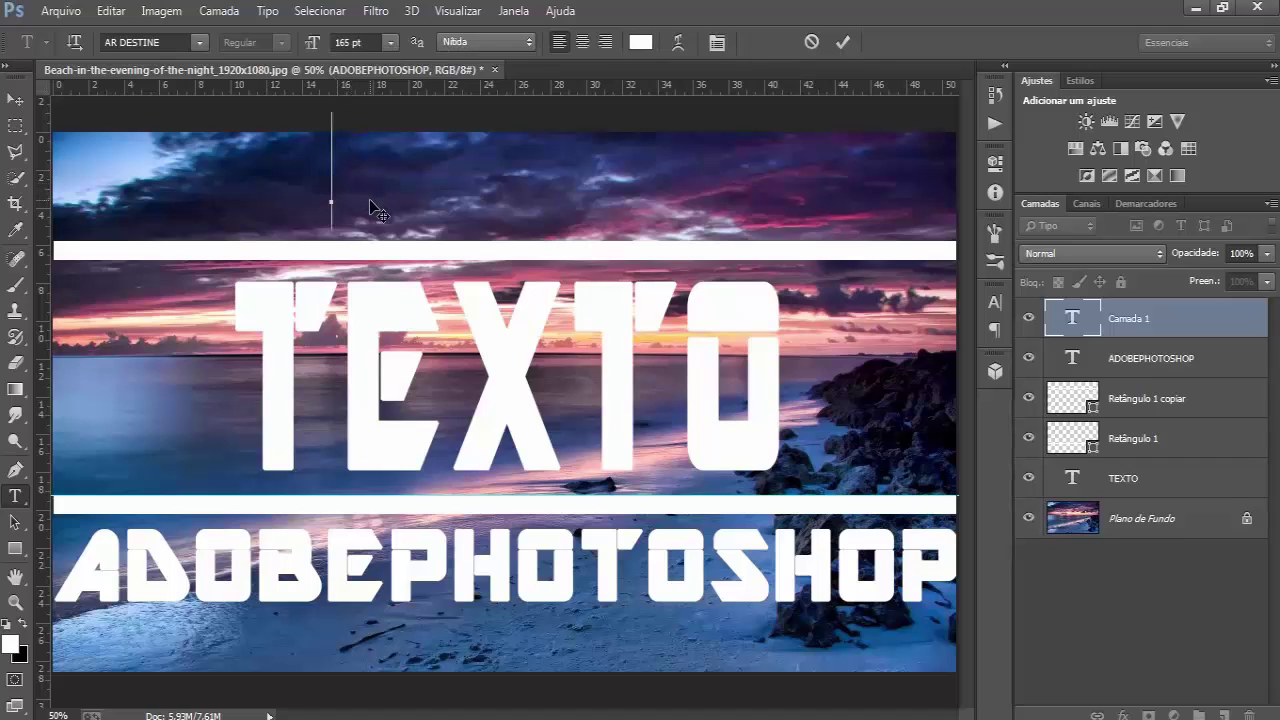
pyautogui.write('SINCE')
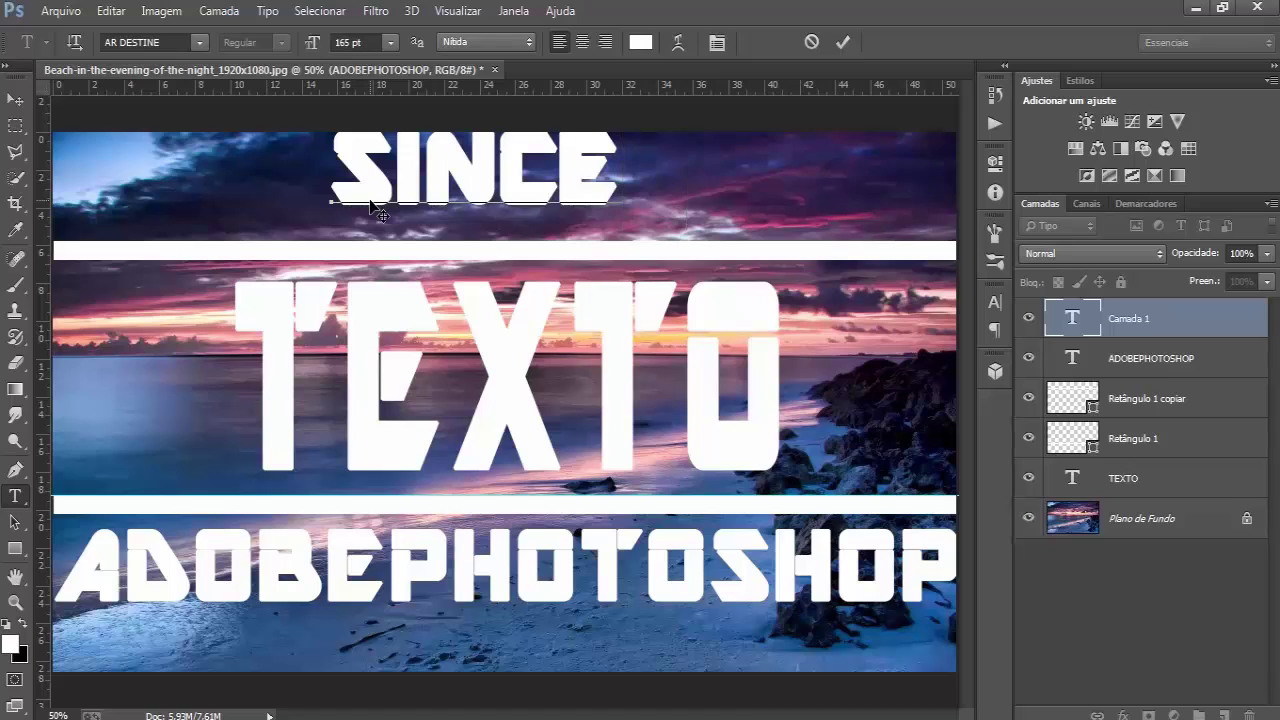
pyautogui.write('2017')
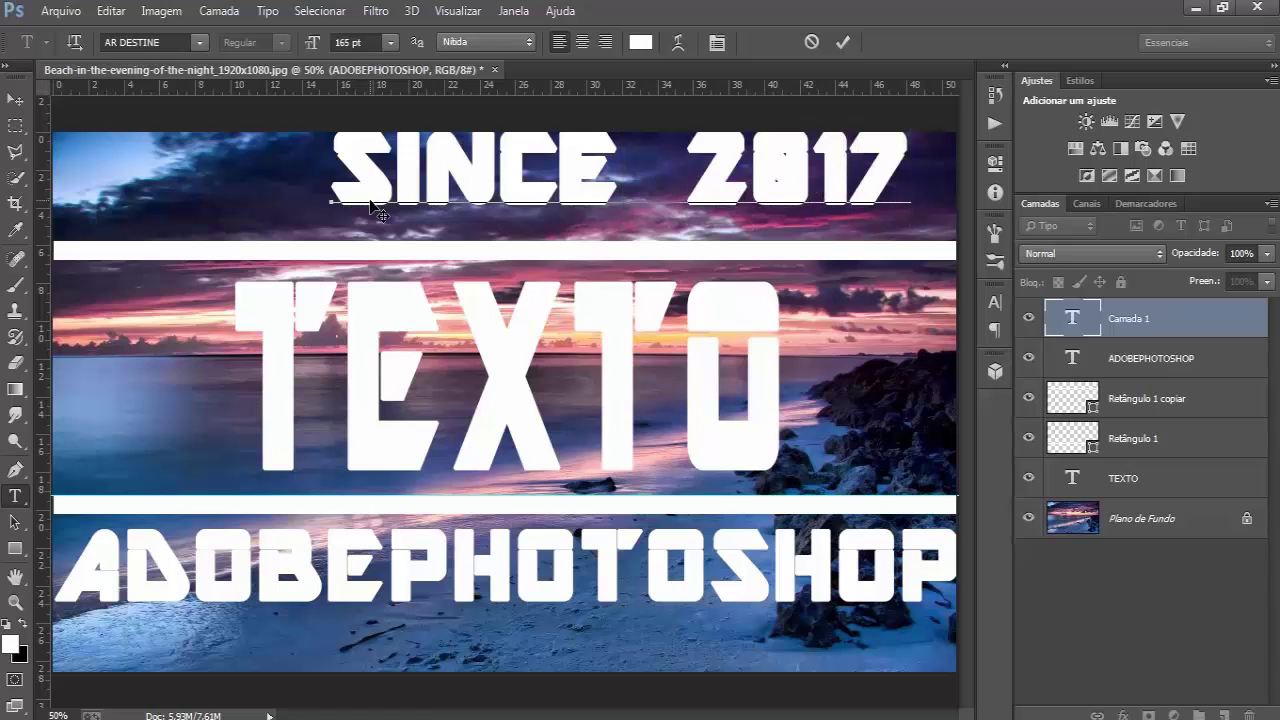
pyautogui.write('.')
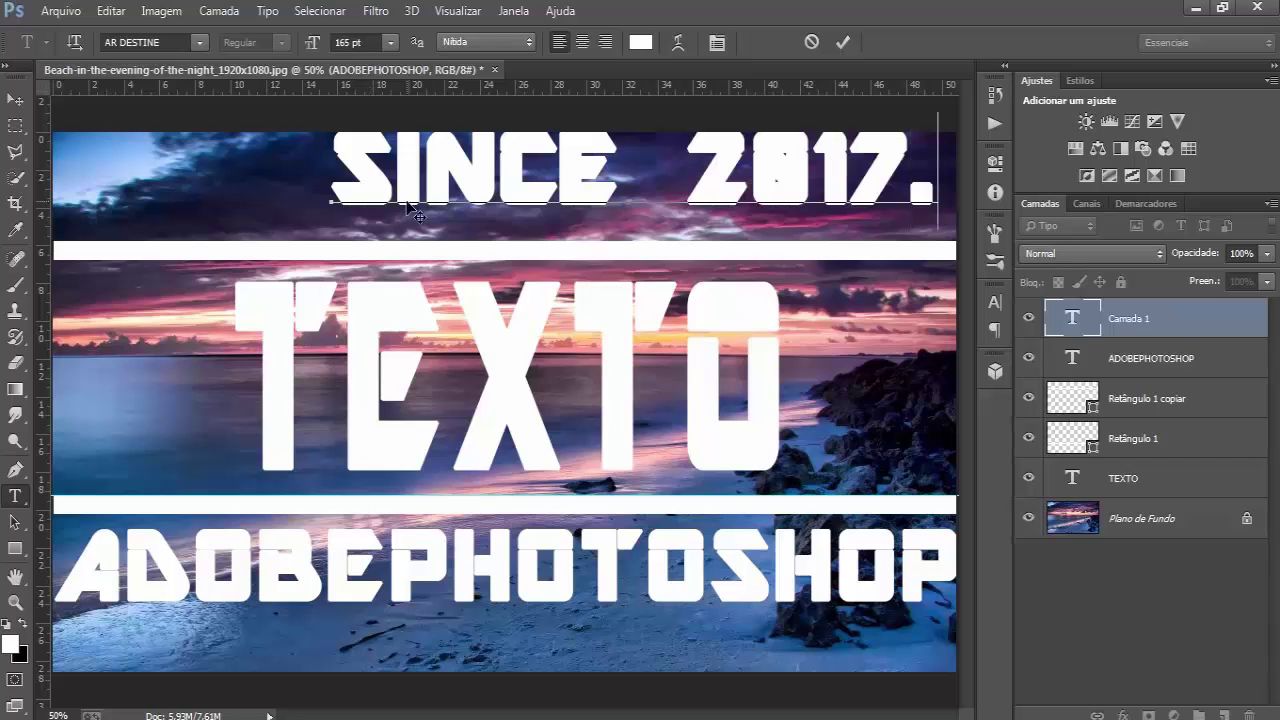
pyautogui.click(843, 42)
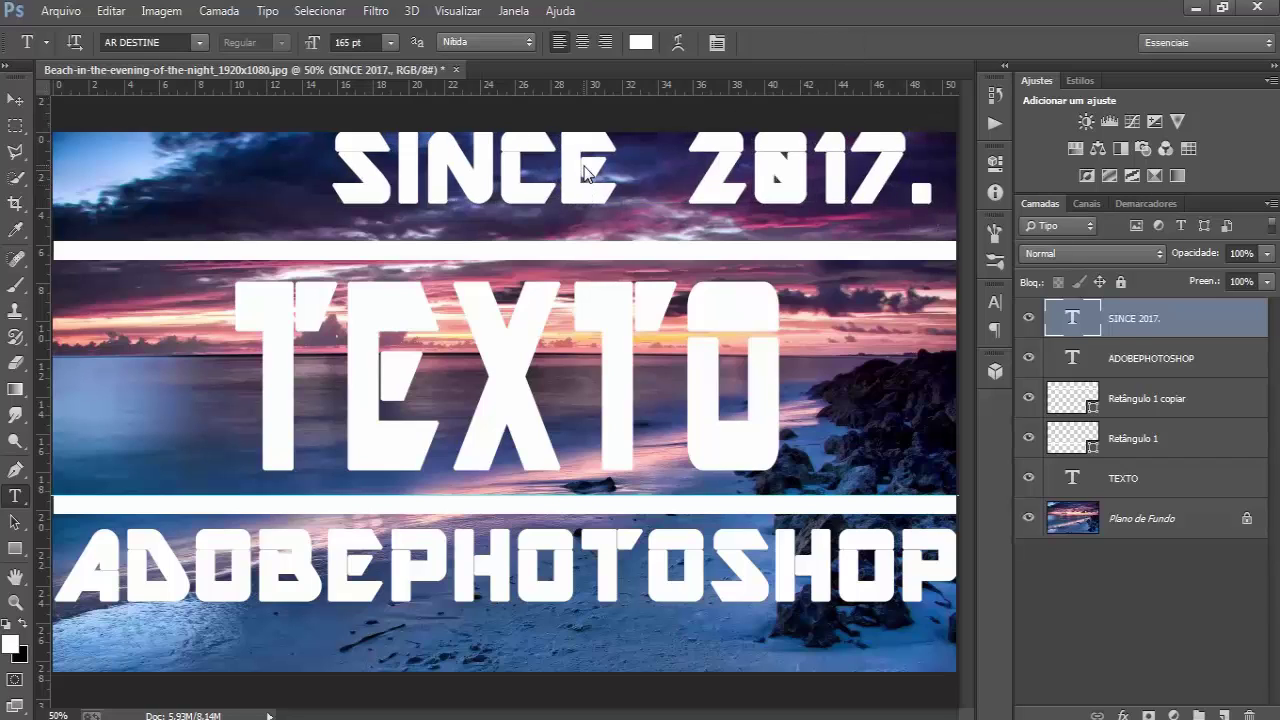
pyautogui.click(15, 99)
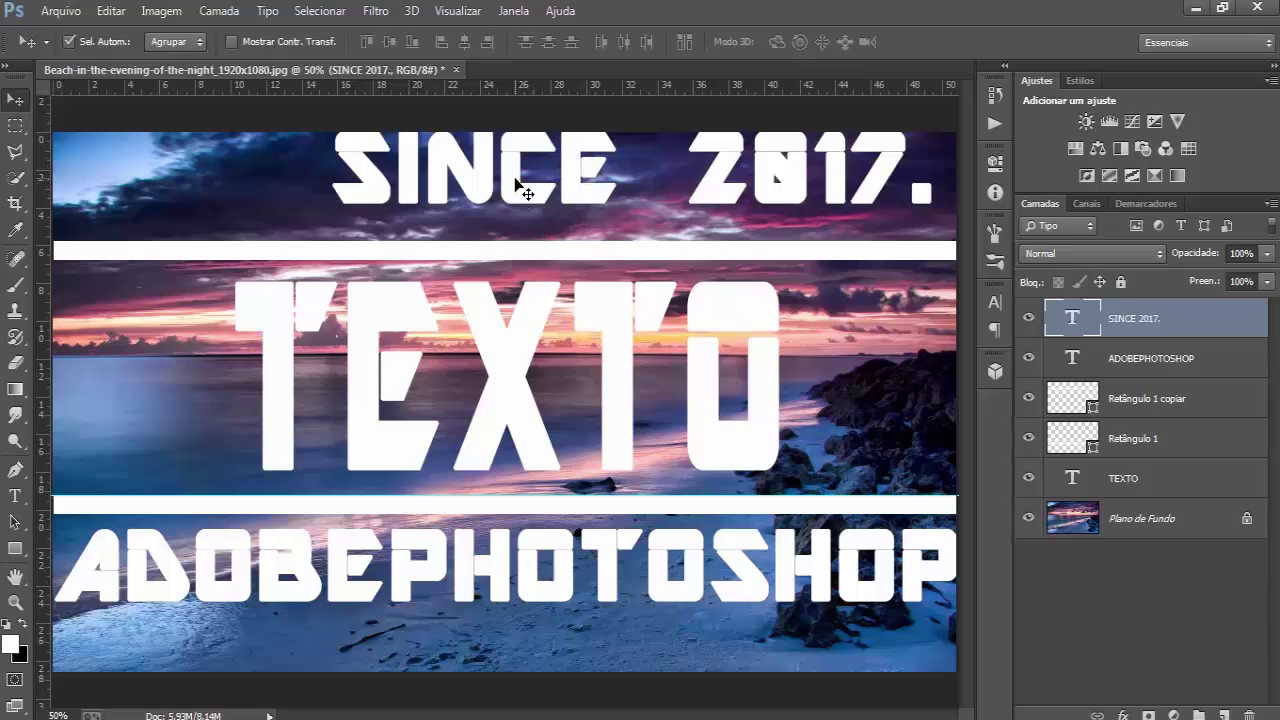
pyautogui.moveTo(512, 187); pyautogui.dragTo(440, 207)
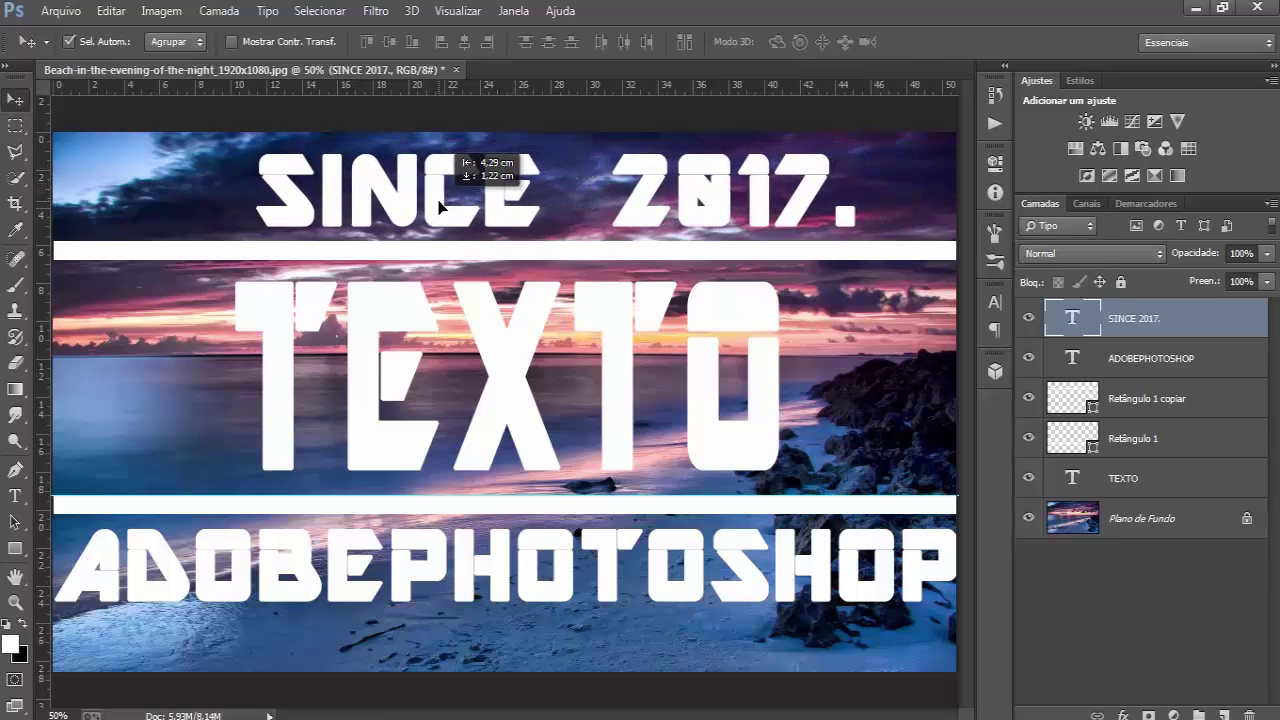
# Step: Resize SINCE 2017. to 200 pt and position it above the upper bar
pyautogui.doubleClick(1071, 320)
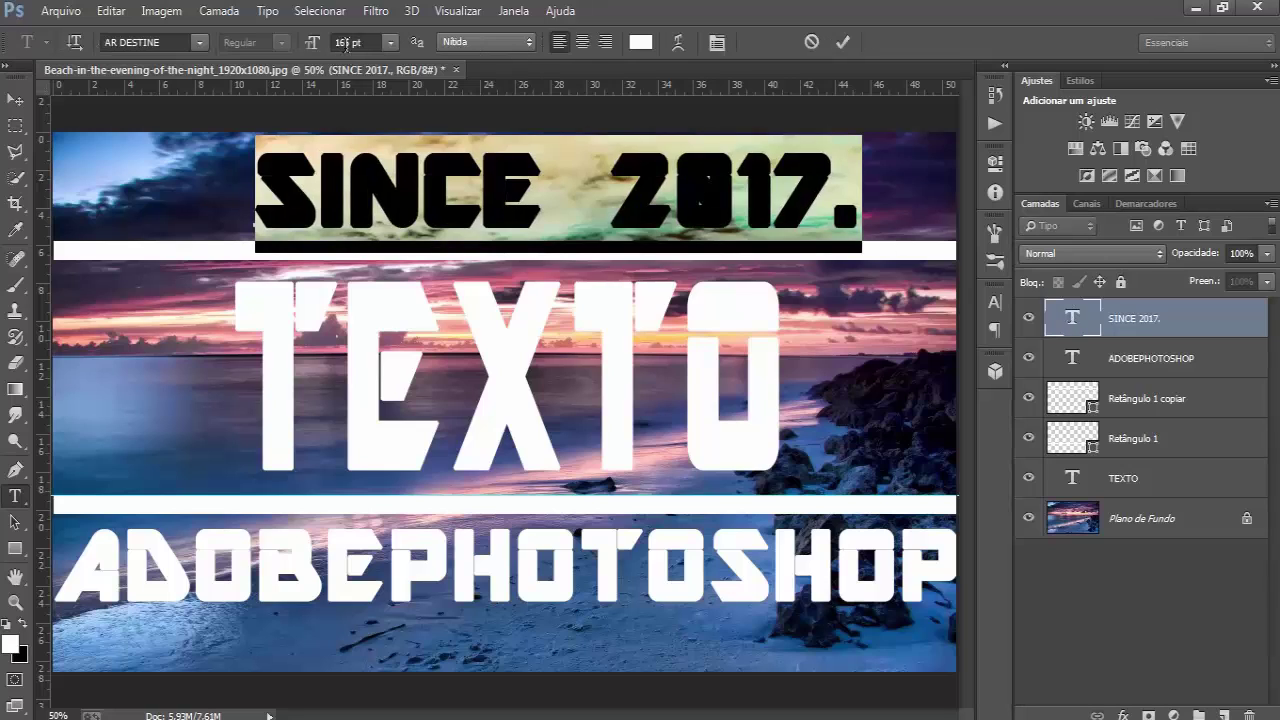
pyautogui.click(345, 43)
pyautogui.press('BackSpace')
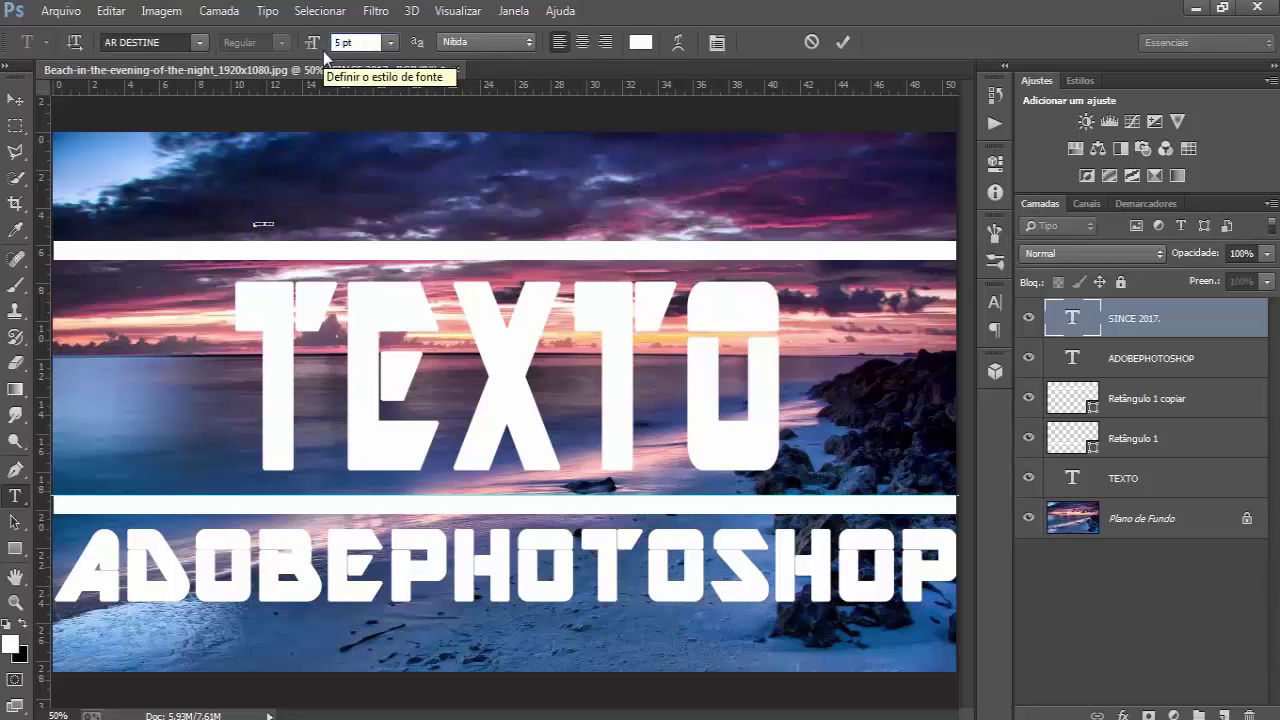
pyautogui.write('00')
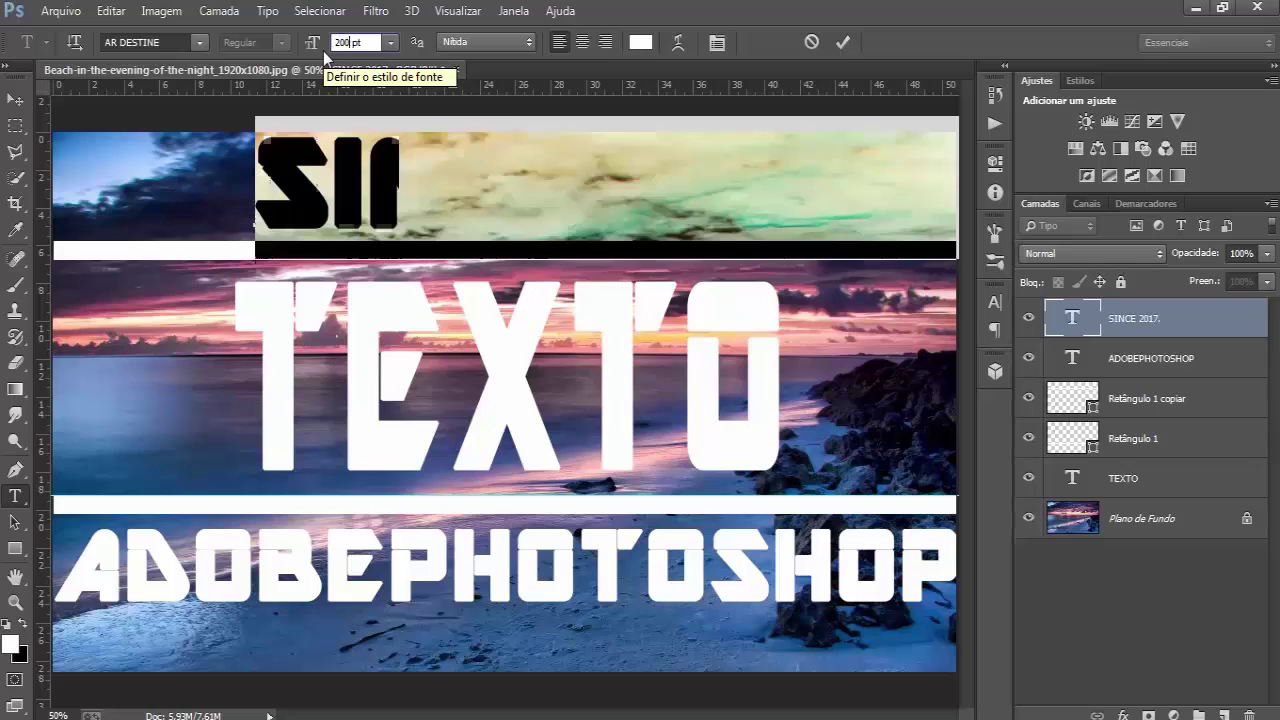
pyautogui.press('Return')
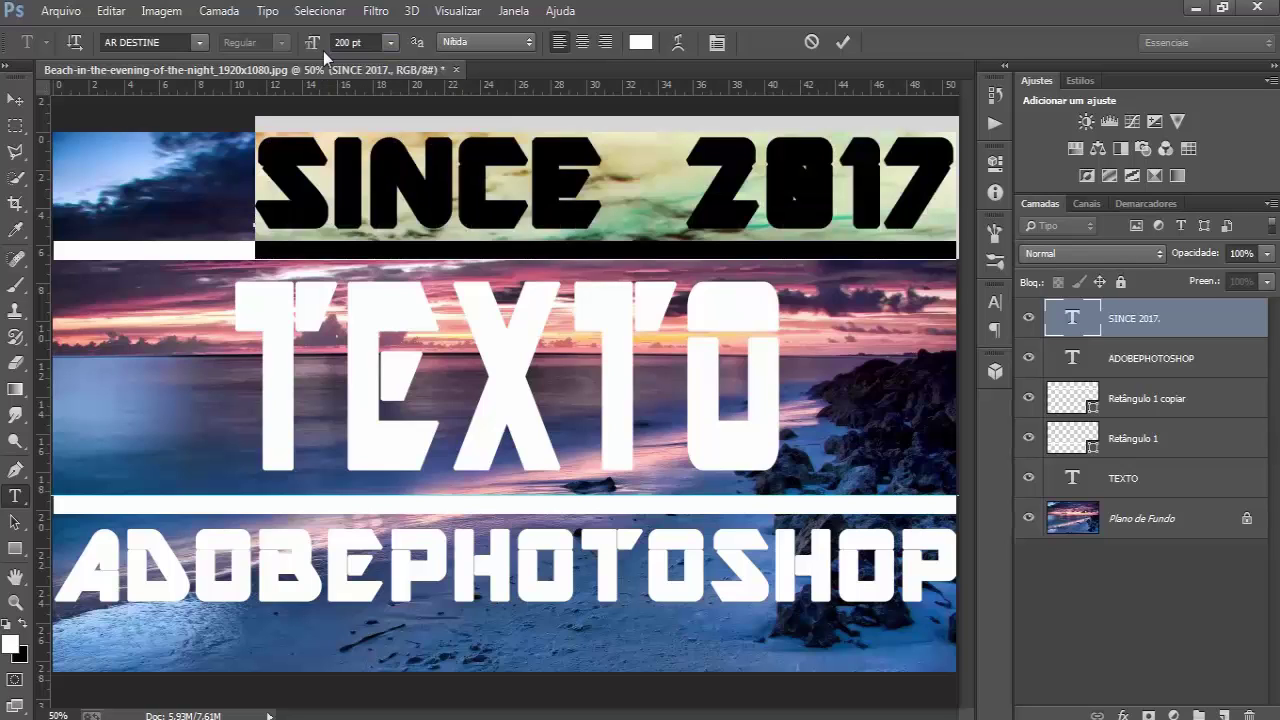
pyautogui.click(844, 44)
pyautogui.press('v')
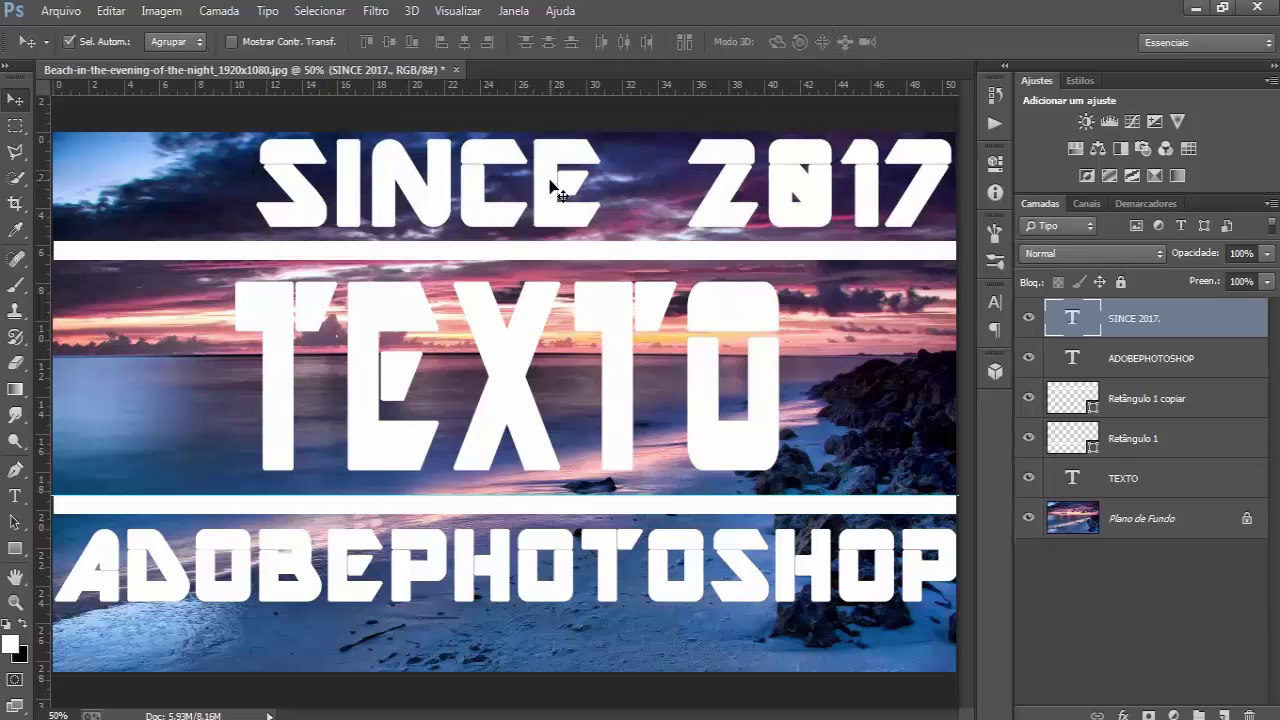
pyautogui.moveTo(560, 195); pyautogui.dragTo(494, 190)
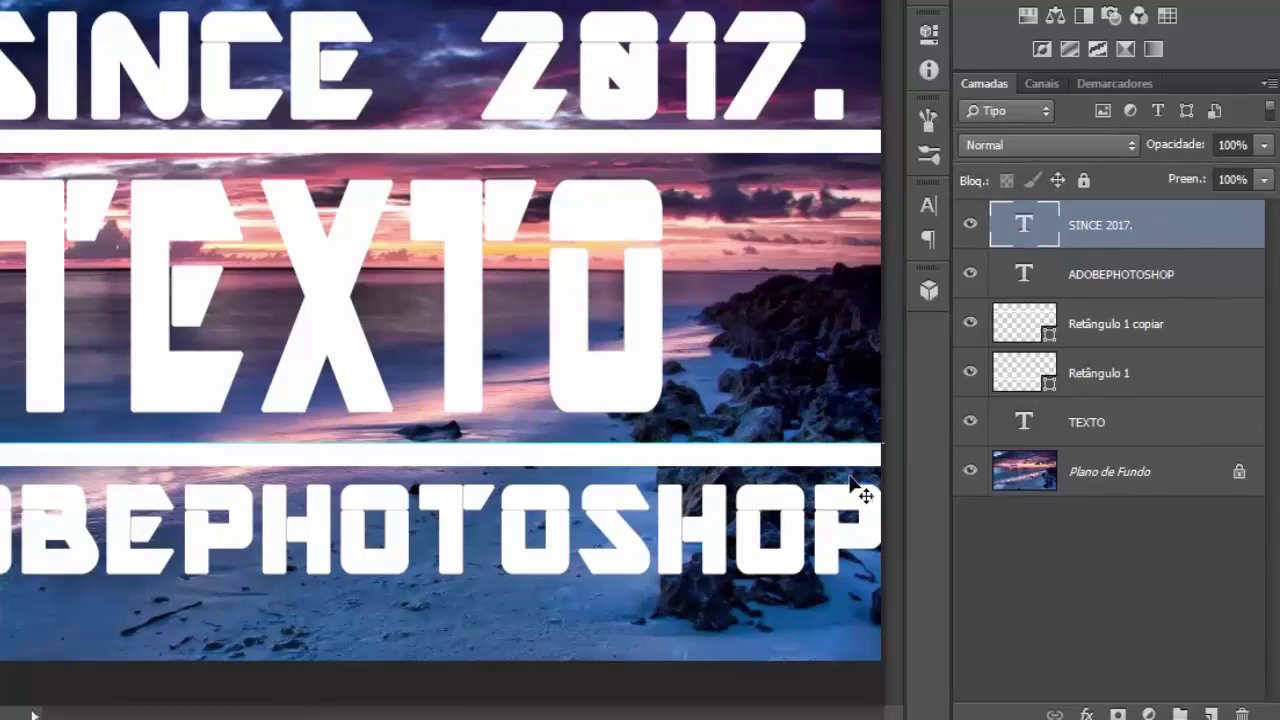
# Step: Set the SINCE 2017. layer to 0% fill opacity with Superficial (shallow) knockout
pyautogui.doubleClick(1167, 225)
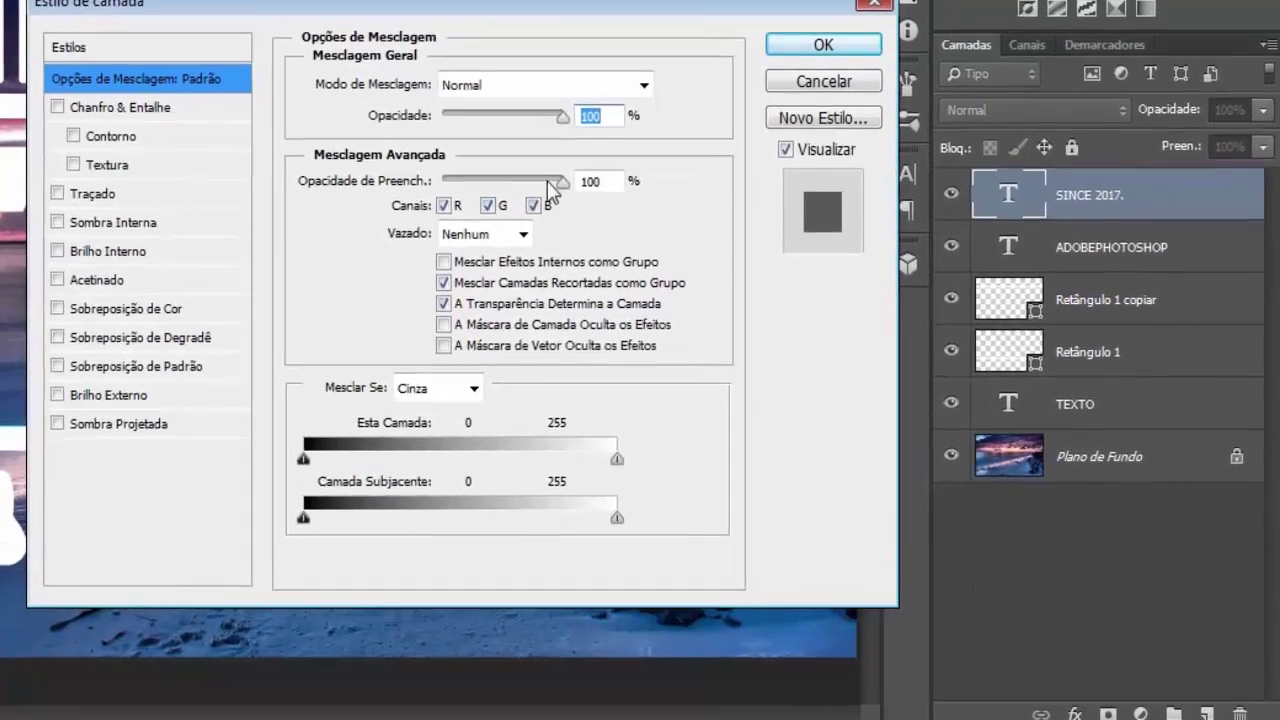
pyautogui.moveTo(560, 181); pyautogui.dragTo(475, 185)
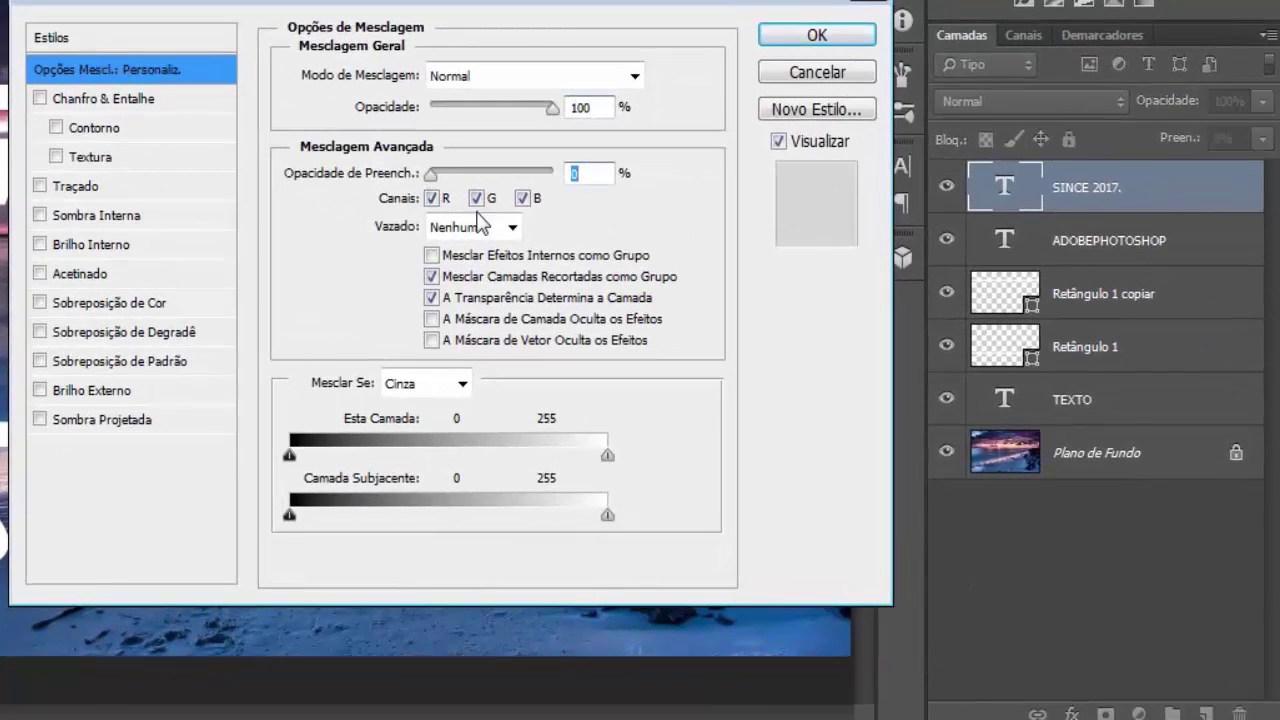
pyautogui.click(480, 222)
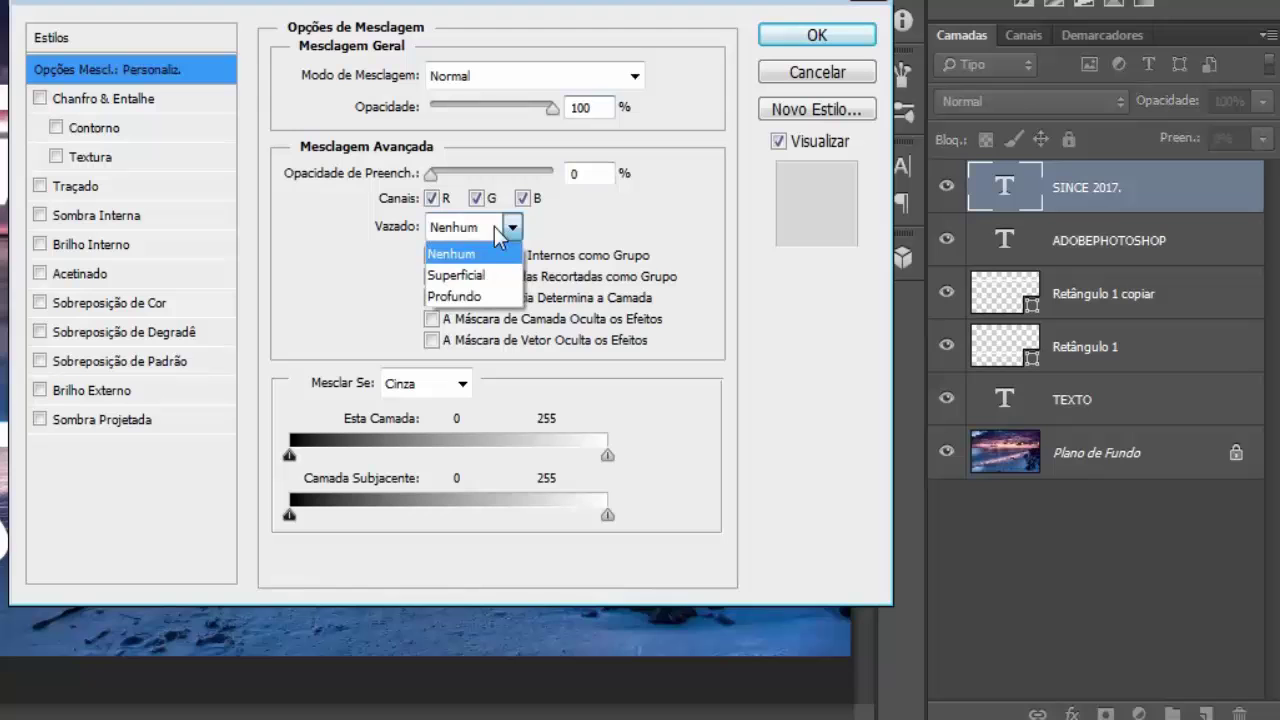
pyautogui.click(477, 279)
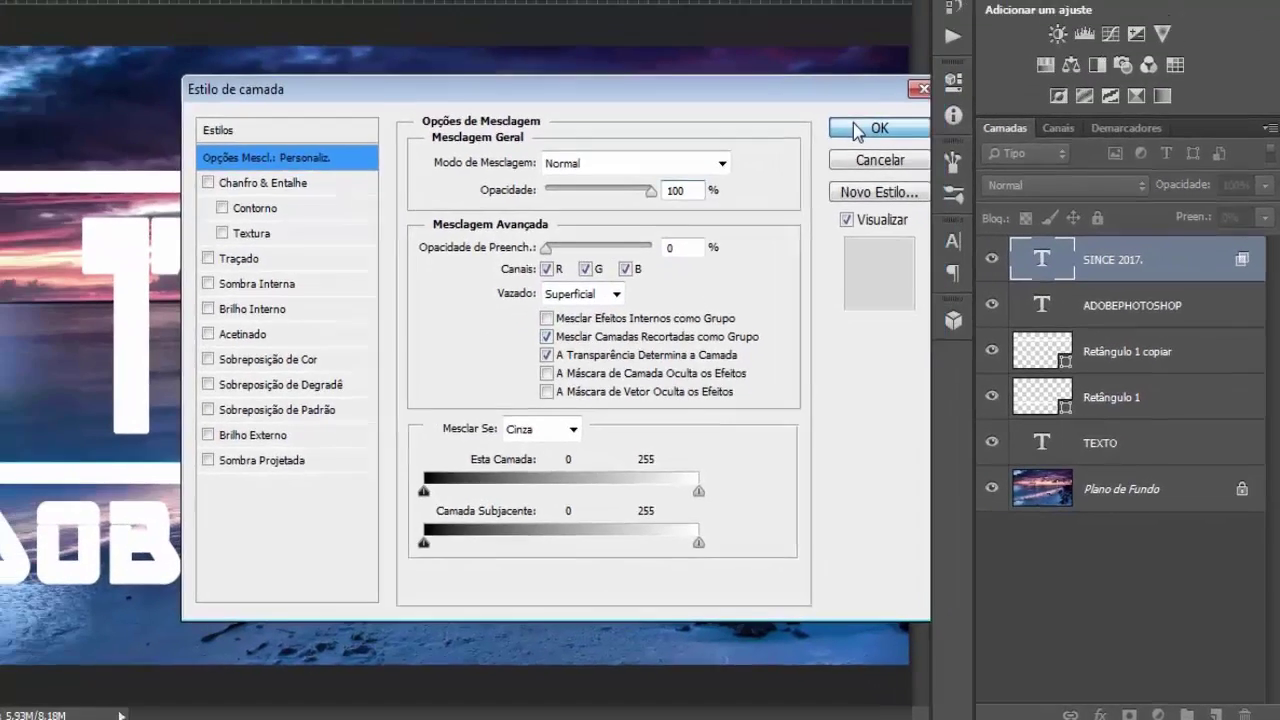
pyautogui.click(857, 131)
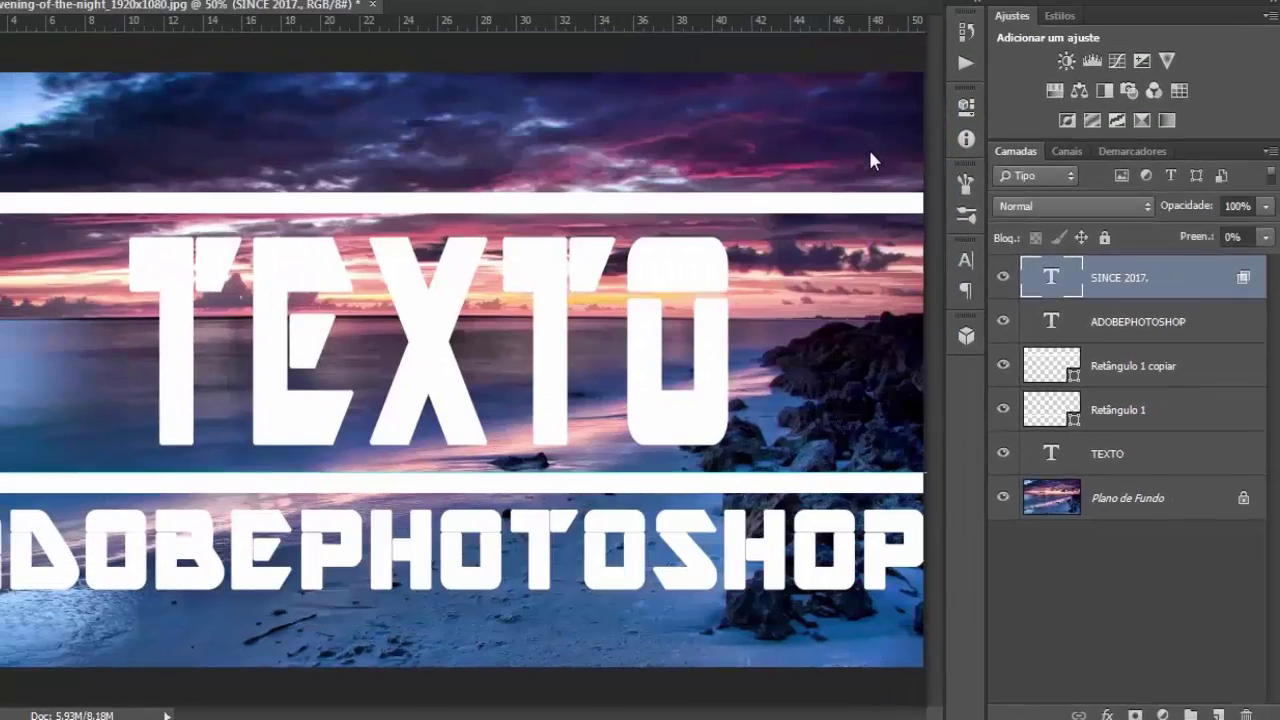
# Step: Set the ADOBEPHOTOSHOP layer to 0% fill opacity with Superficial knockout
pyautogui.click(1184, 323)
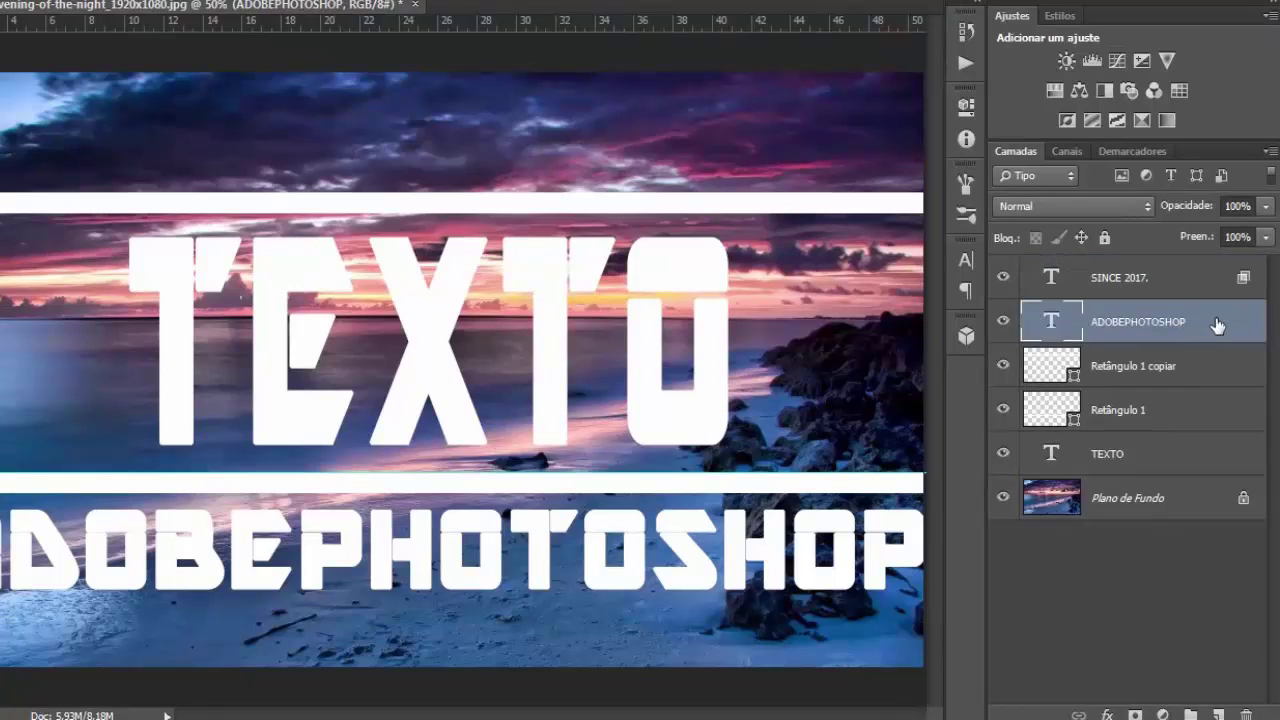
pyautogui.doubleClick(1217, 325)
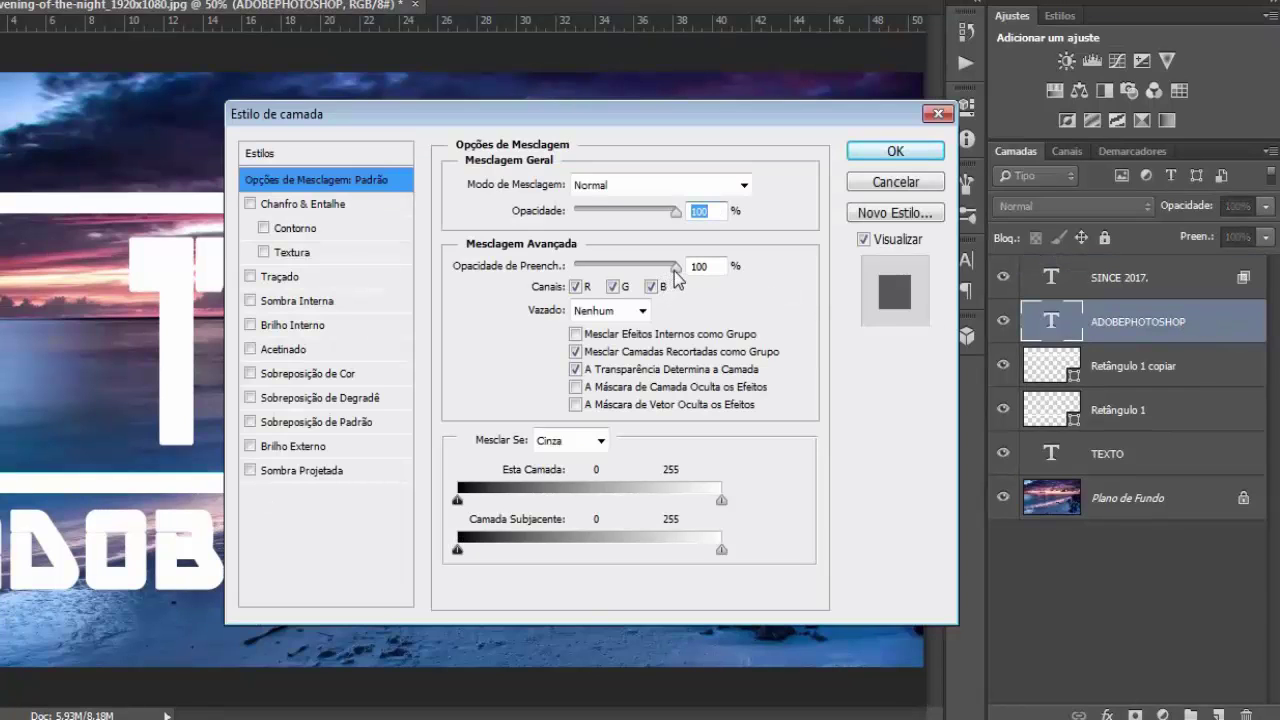
pyautogui.moveTo(676, 270); pyautogui.dragTo(574, 272)
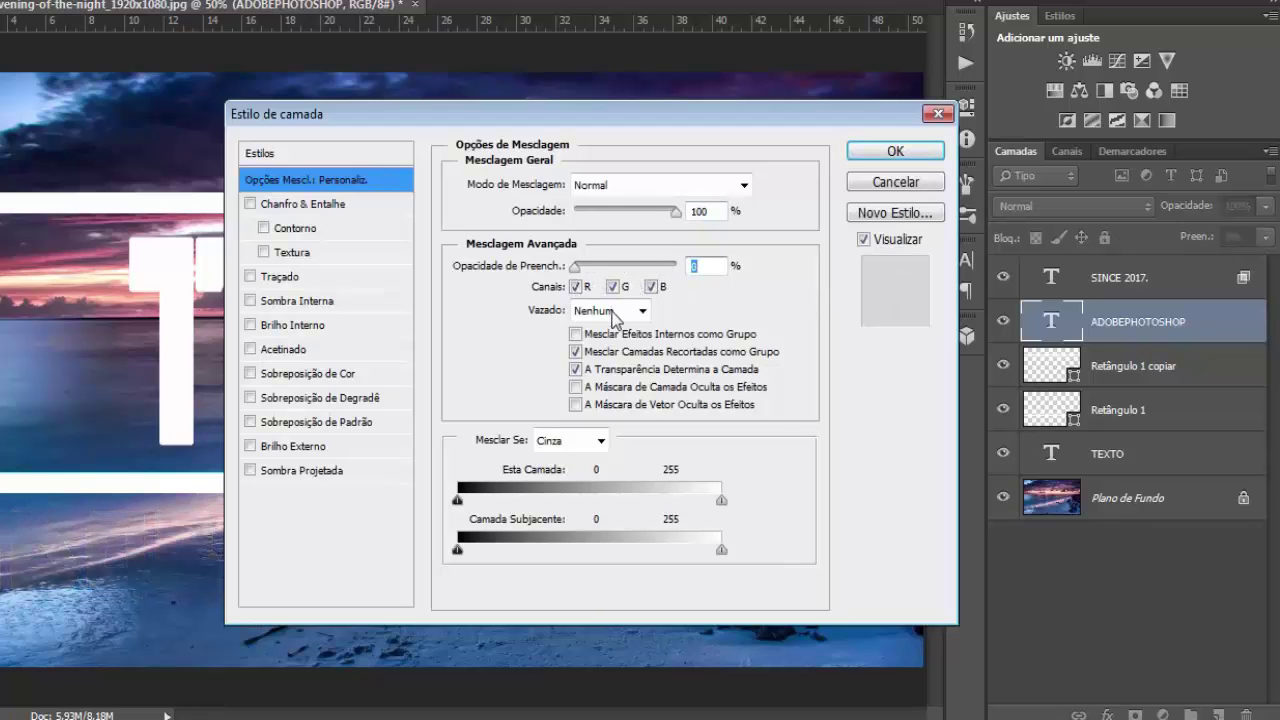
pyautogui.click(614, 311)
pyautogui.click(611, 346)
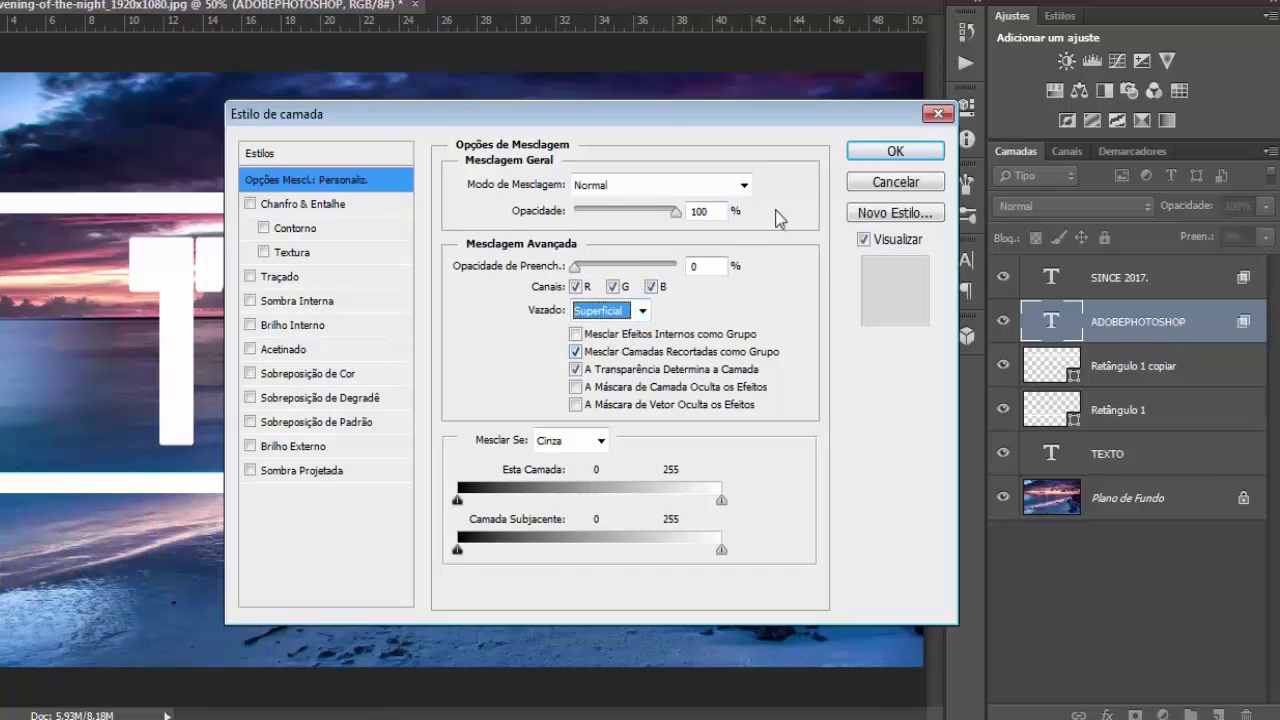
pyautogui.click(874, 152)
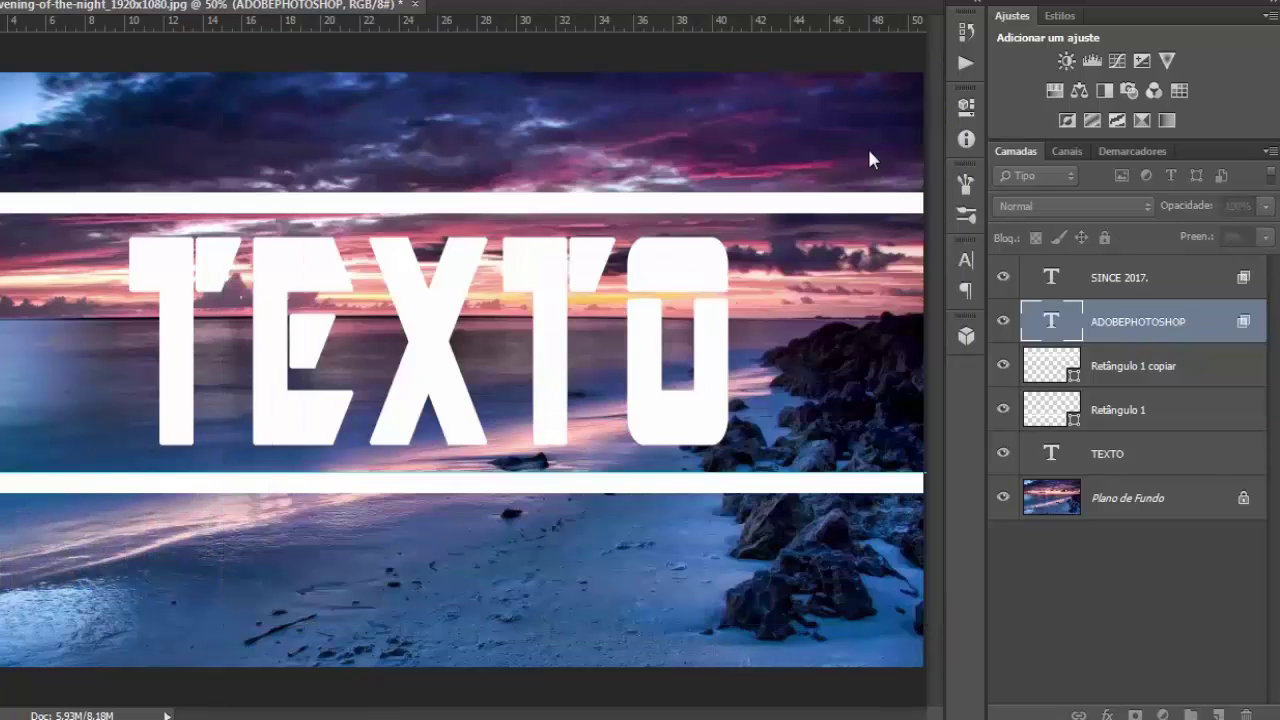
pyautogui.click(1195, 367)
# Step: Give Retângulo 1 copiar 0% fill opacity and Superficial knockout
pyautogui.doubleClick(1193, 366)
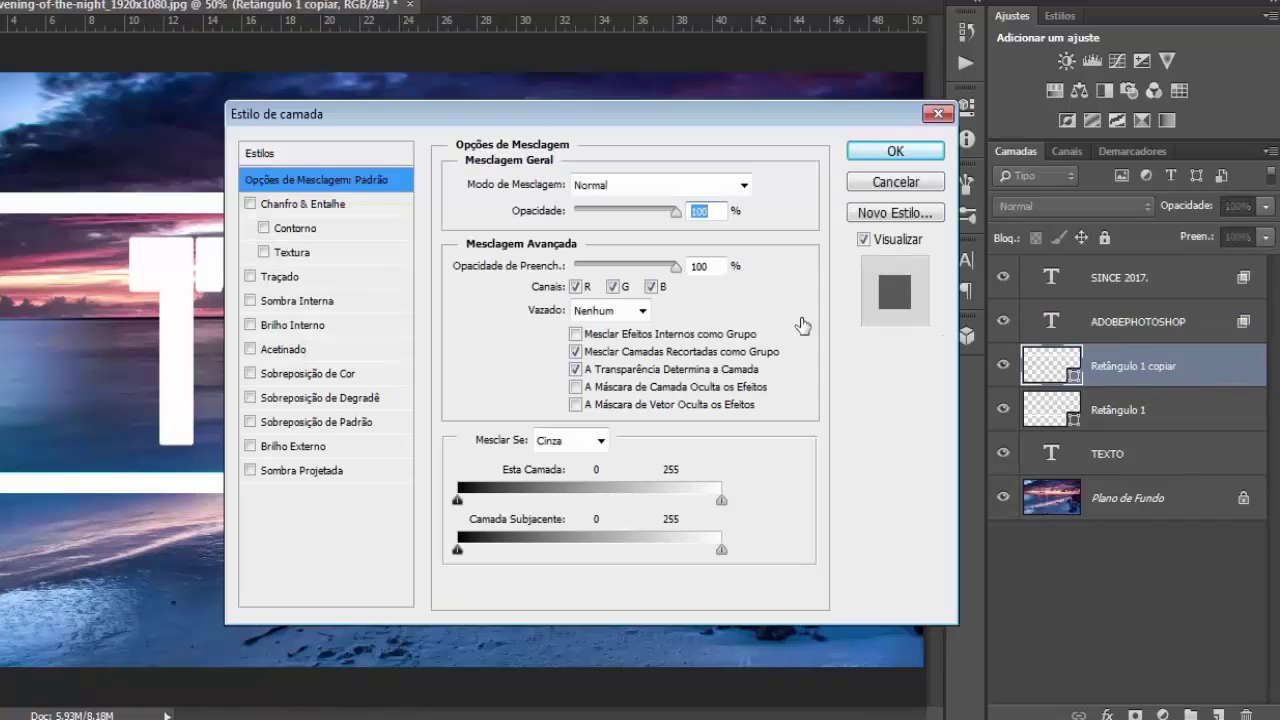
pyautogui.moveTo(677, 268); pyautogui.dragTo(575, 268)
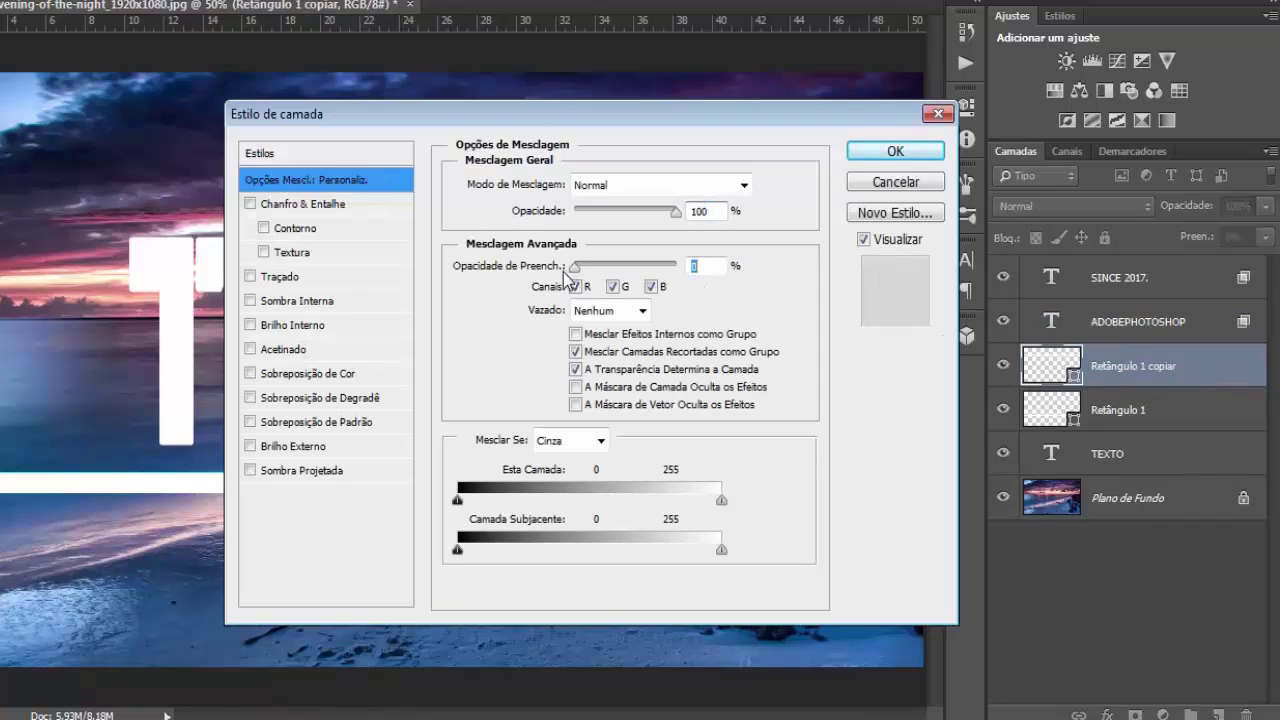
pyautogui.click(610, 311)
pyautogui.click(606, 350)
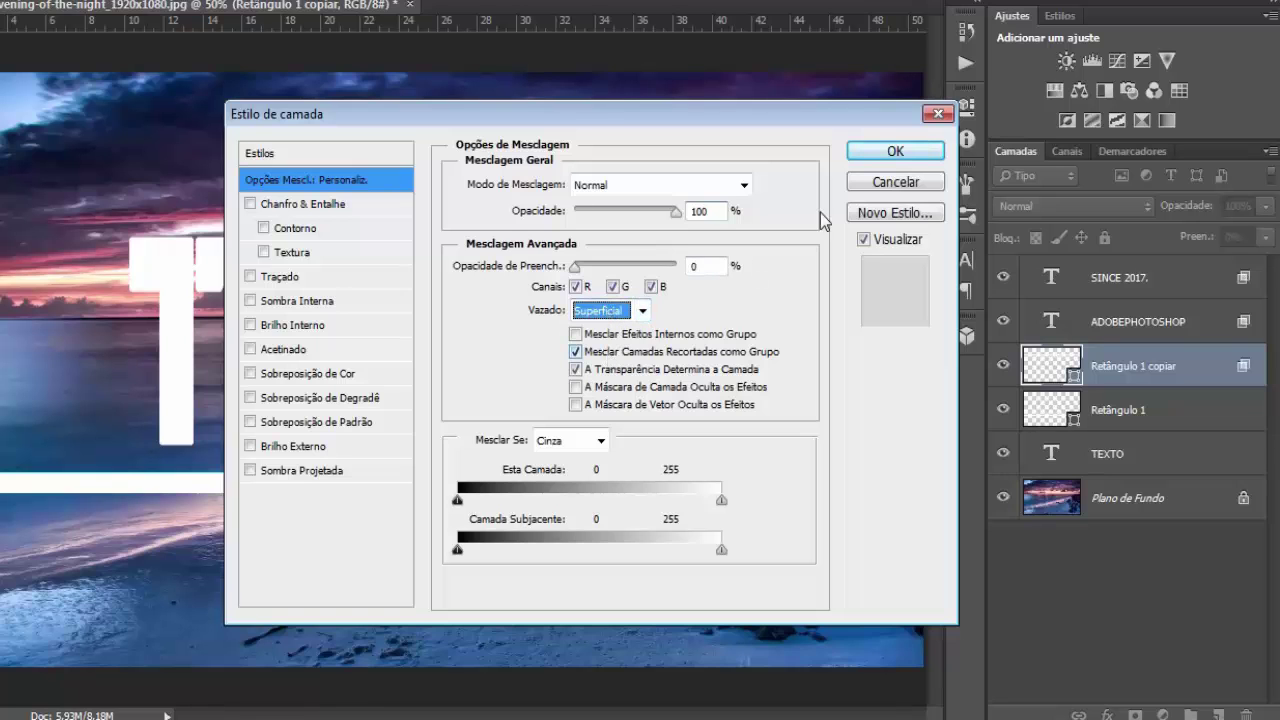
pyautogui.click(893, 155)
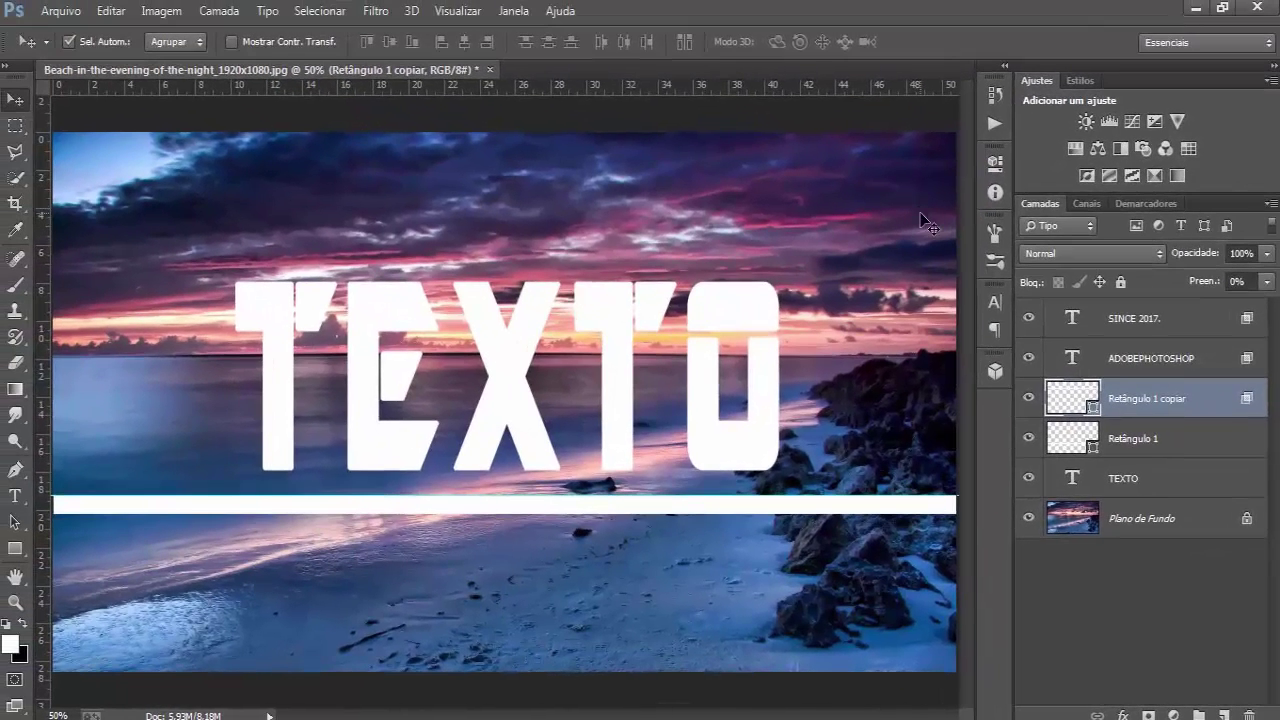
# Step: Give Retângulo 1 0% fill opacity and Superficial knockout, then hide the guides
pyautogui.click(1189, 446)
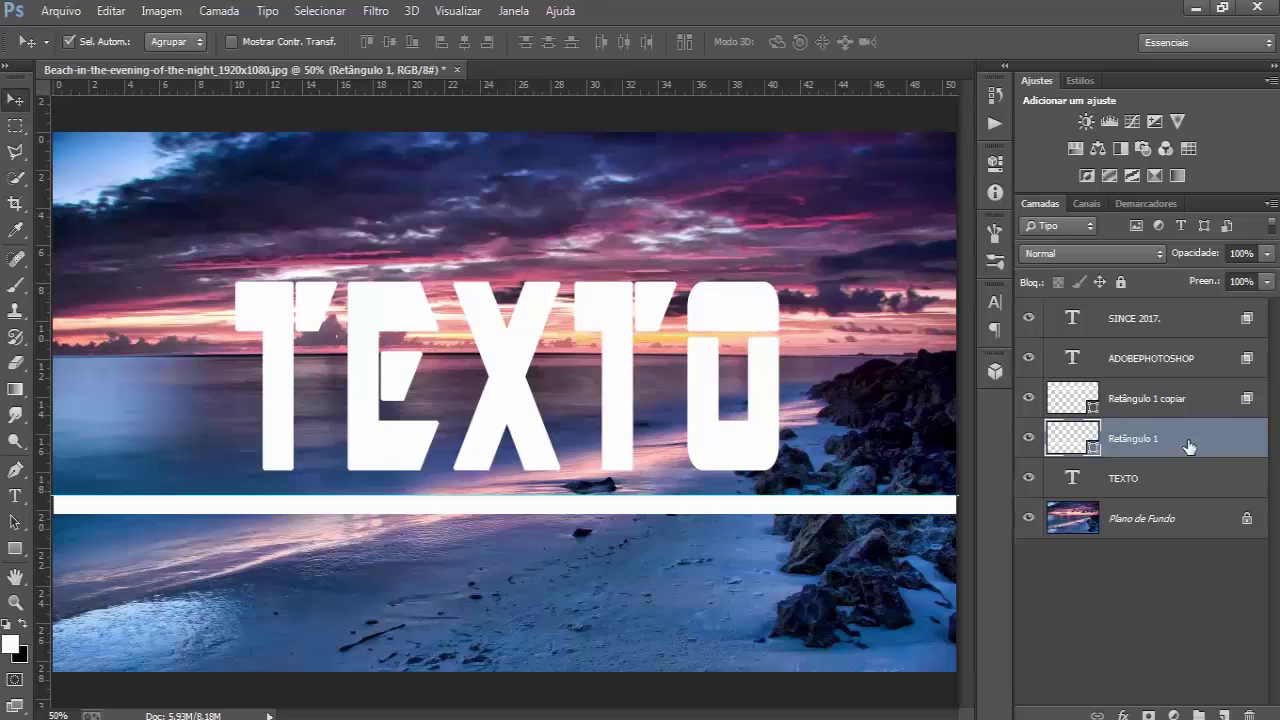
pyautogui.doubleClick(1189, 446)
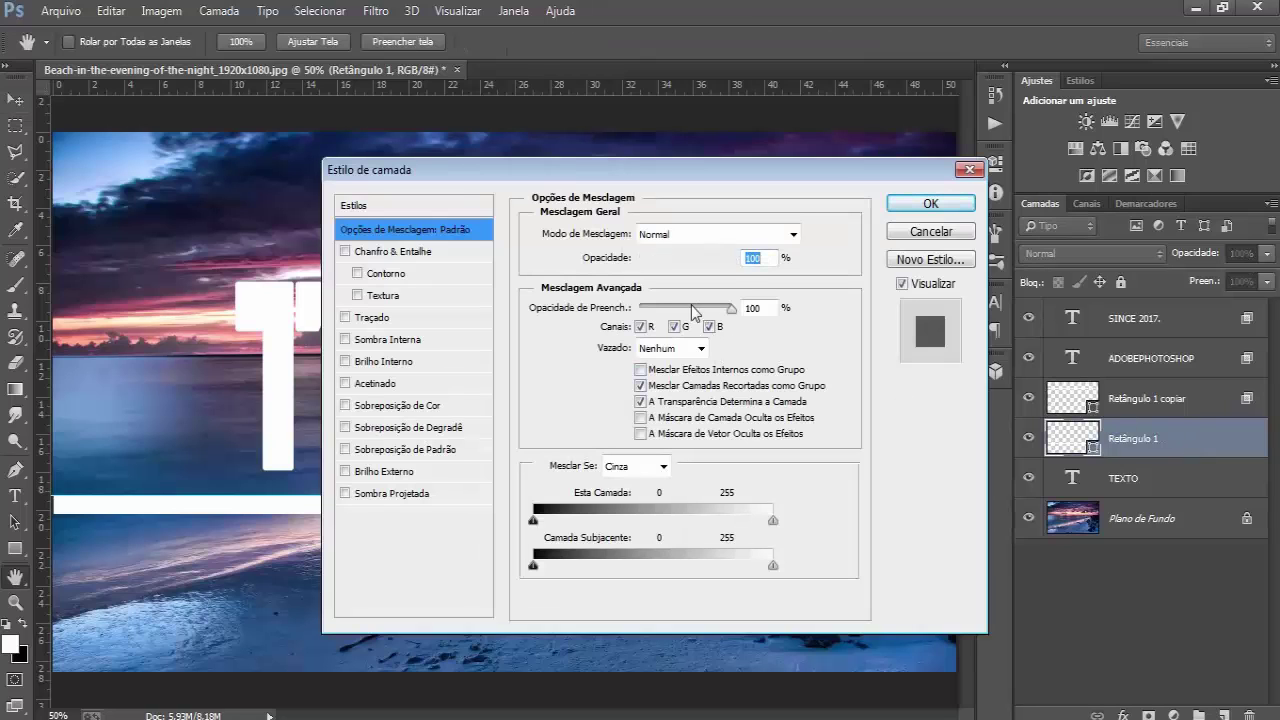
pyautogui.moveTo(732, 308); pyautogui.dragTo(638, 308)
pyautogui.click(668, 348)
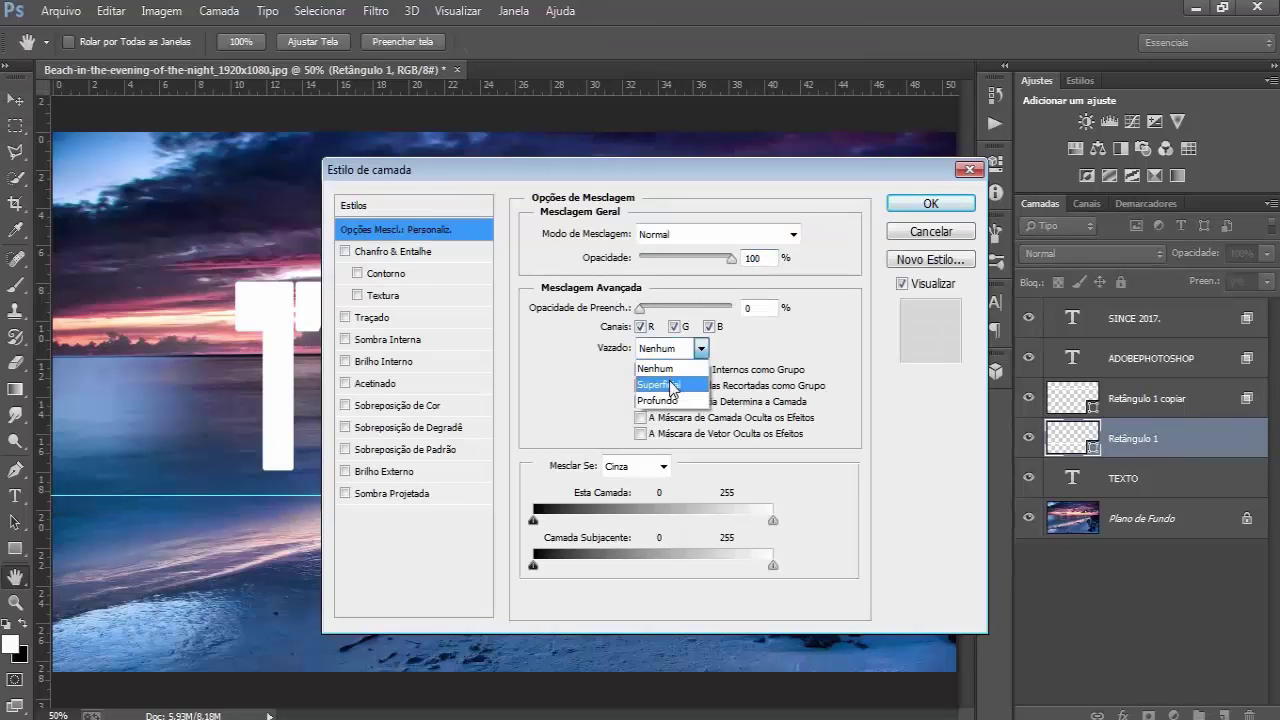
pyautogui.click(674, 385)
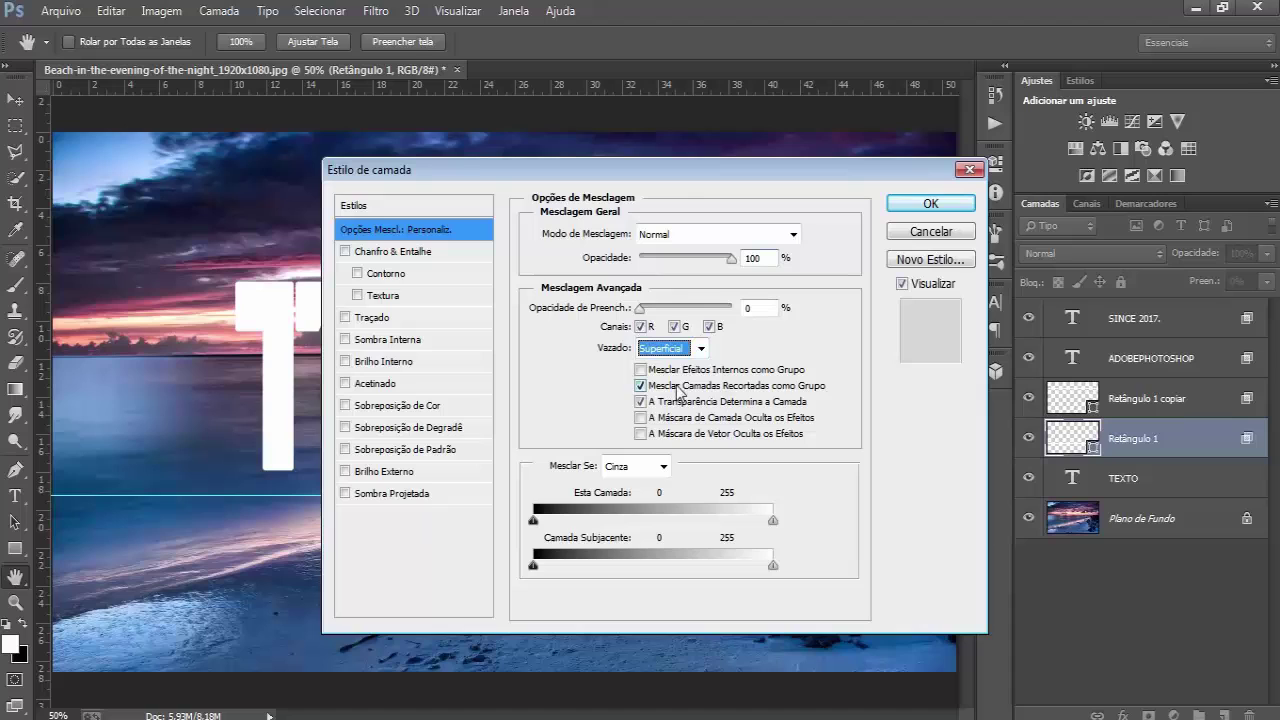
pyautogui.click(929, 204)
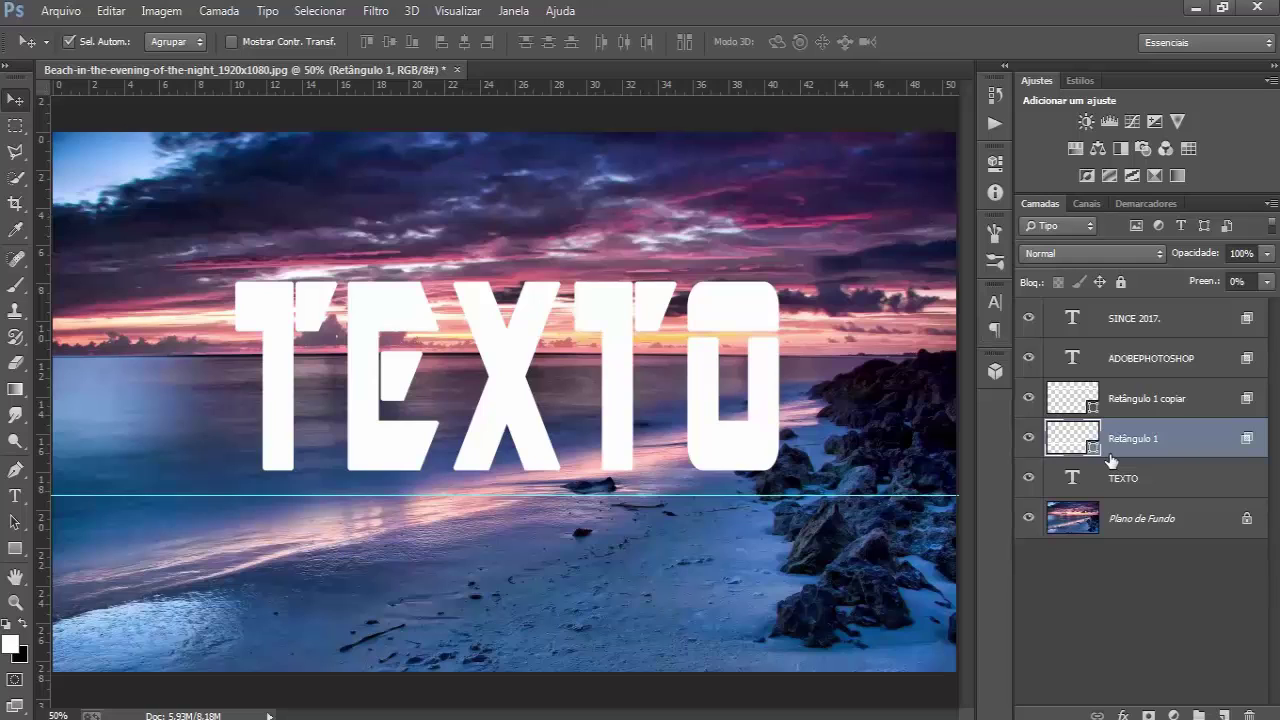
pyautogui.hotkey('ctrl', 'h')
# Step: Give the TEXTO layer 0% fill opacity and Superficial knockout, then select Plano de Fundo
pyautogui.doubleClick(1161, 484)
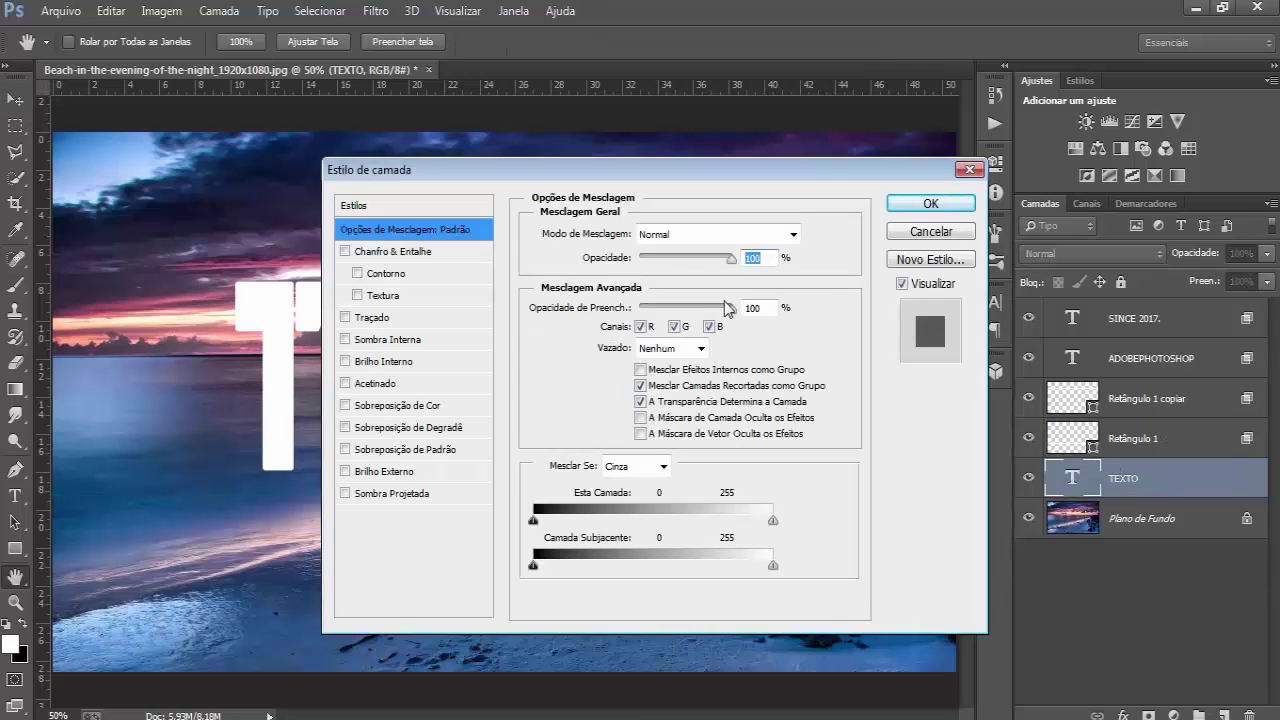
pyautogui.moveTo(733, 308); pyautogui.dragTo(637, 312)
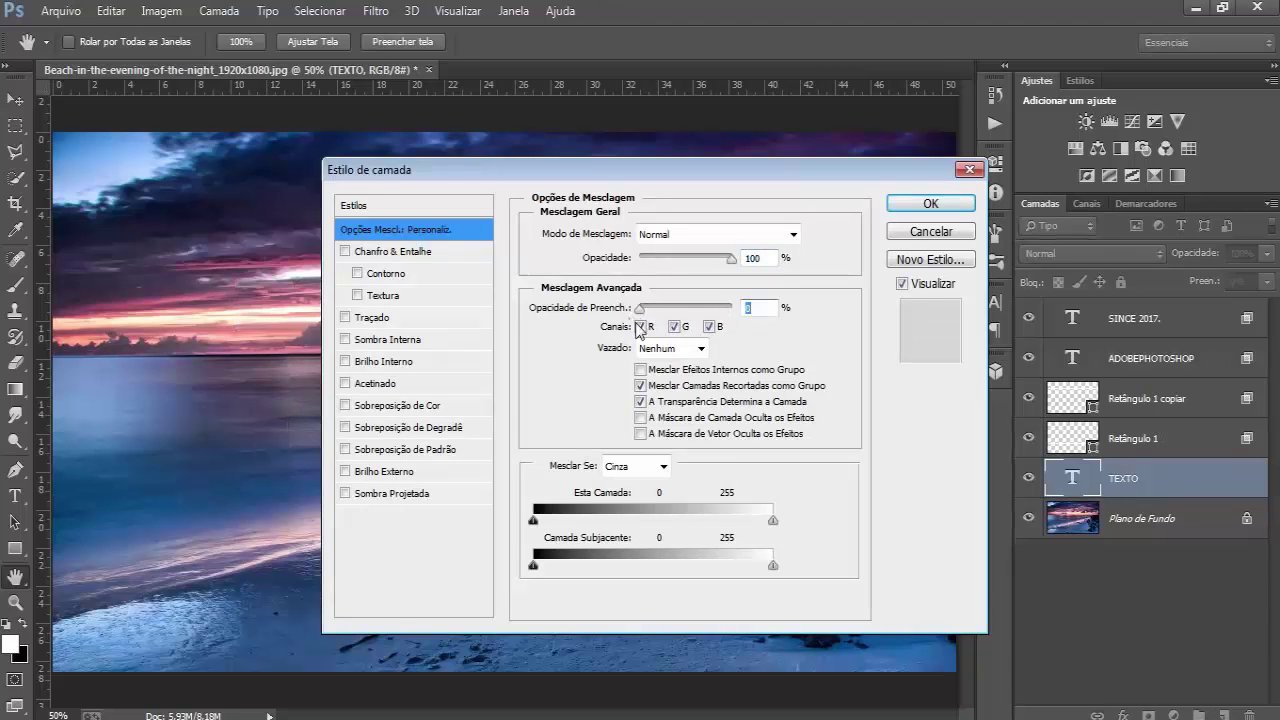
pyautogui.click(670, 349)
pyautogui.click(659, 384)
pyautogui.click(896, 203)
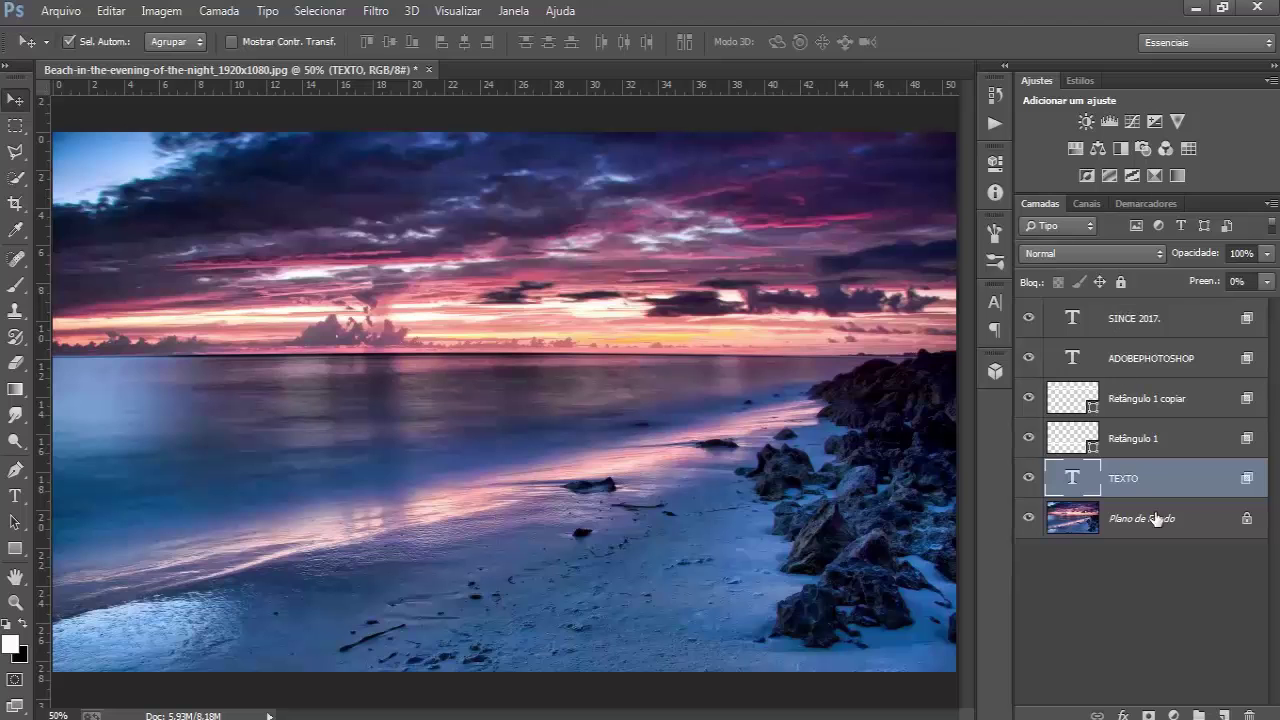
pyautogui.click(1092, 526)
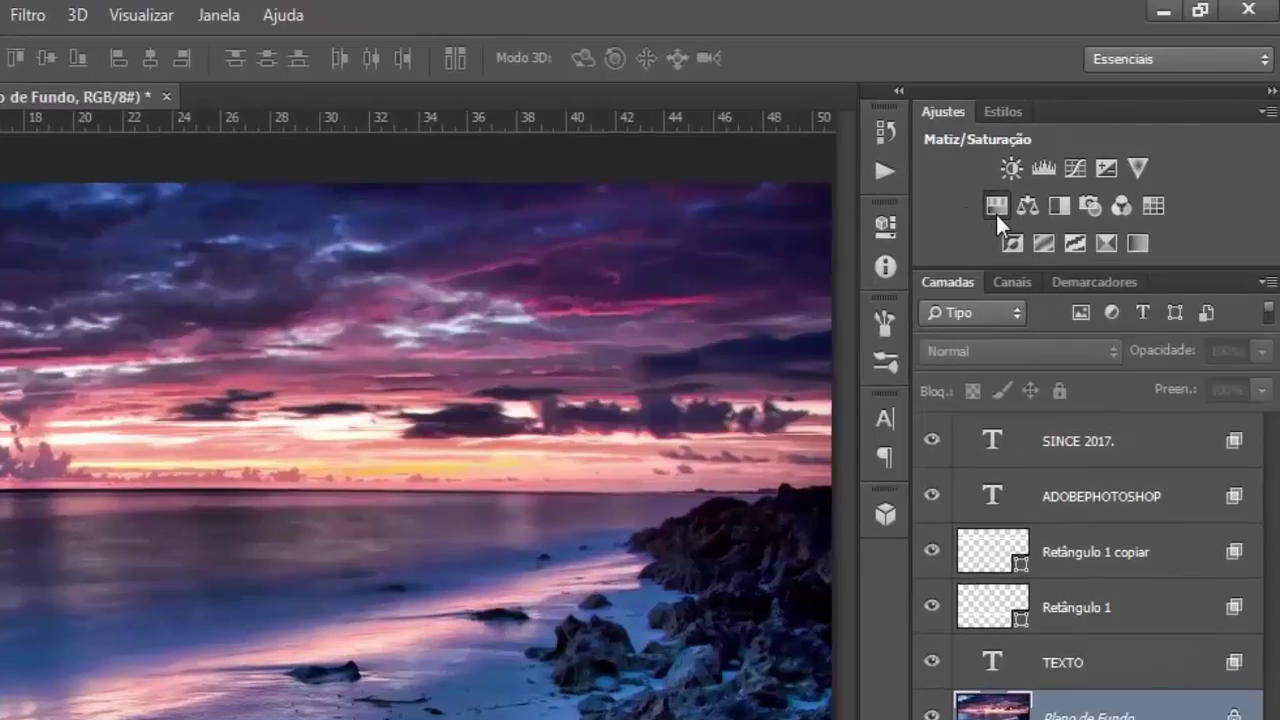
# Step: Add a Hue/Saturation adjustment above Plano de Fundo and lower its lightness to darken the photo
pyautogui.click(1075, 150)
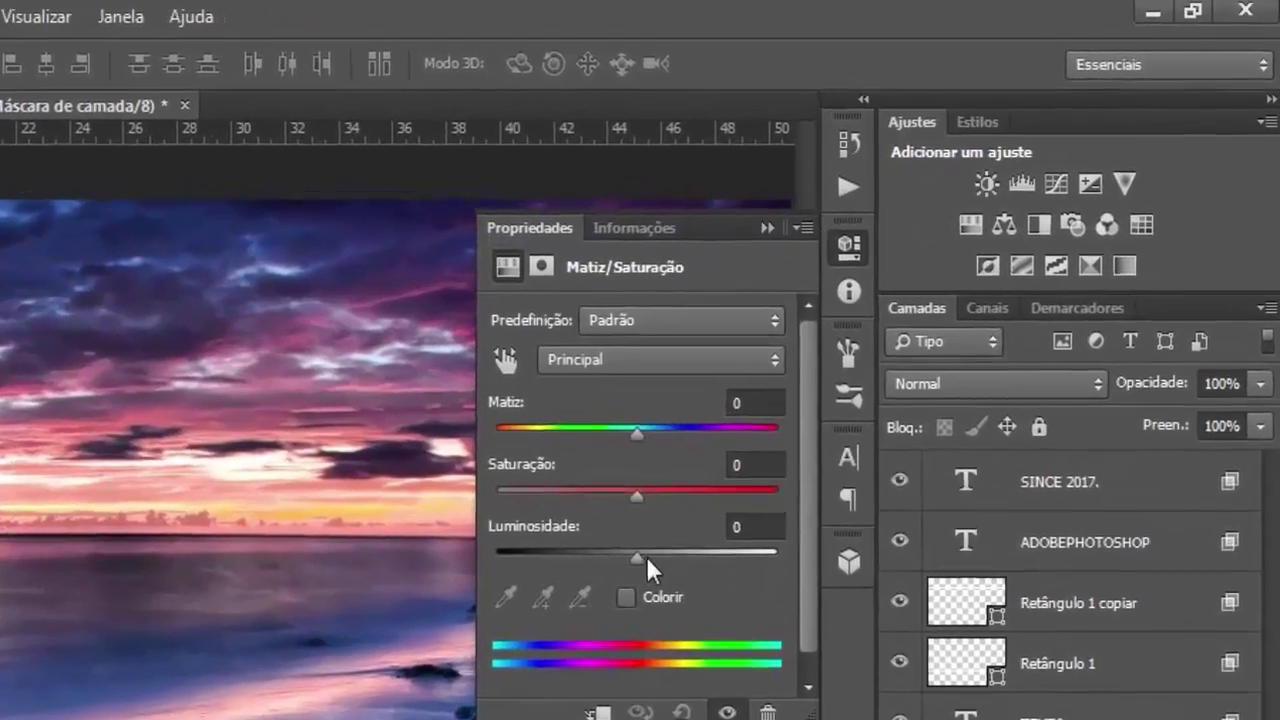
pyautogui.moveTo(738, 466)
pyautogui.mouseDown()
pyautogui.moveTo(705, 469)
pyautogui.moveTo(802, 374)
pyautogui.moveTo(762, 378)
pyautogui.moveTo(780, 377)
pyautogui.mouseUp()
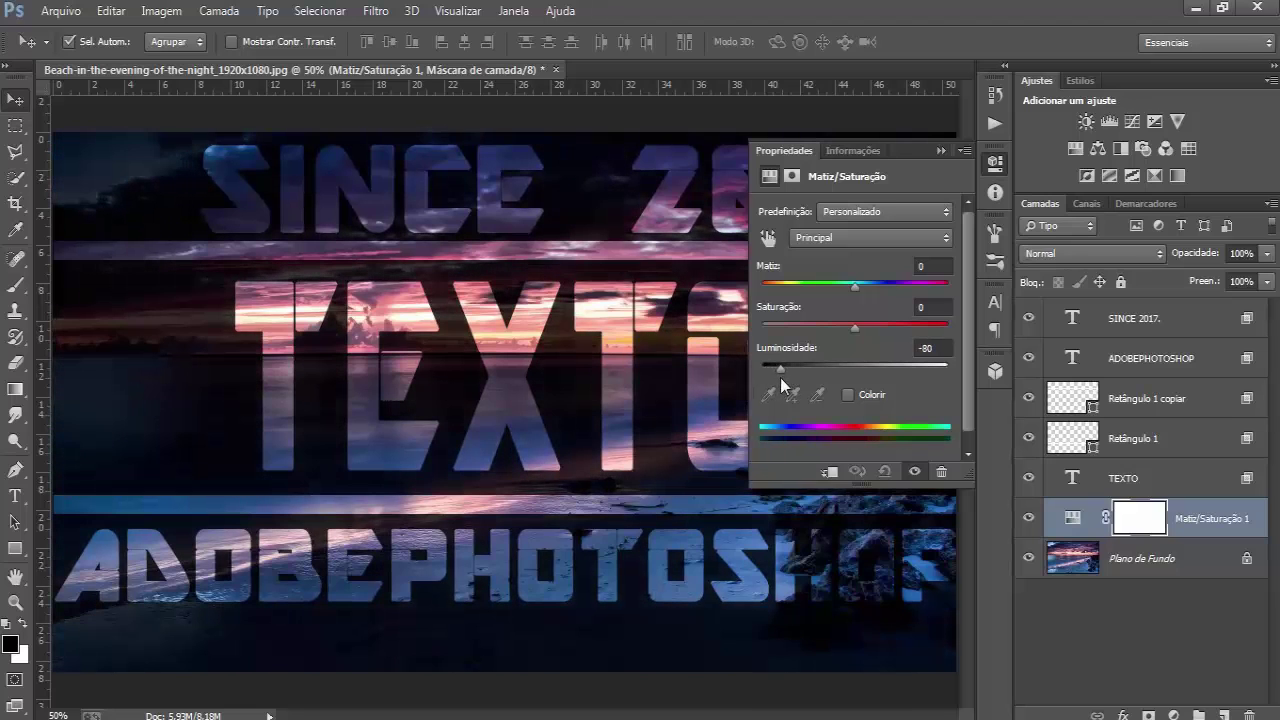
pyautogui.click(994, 163)
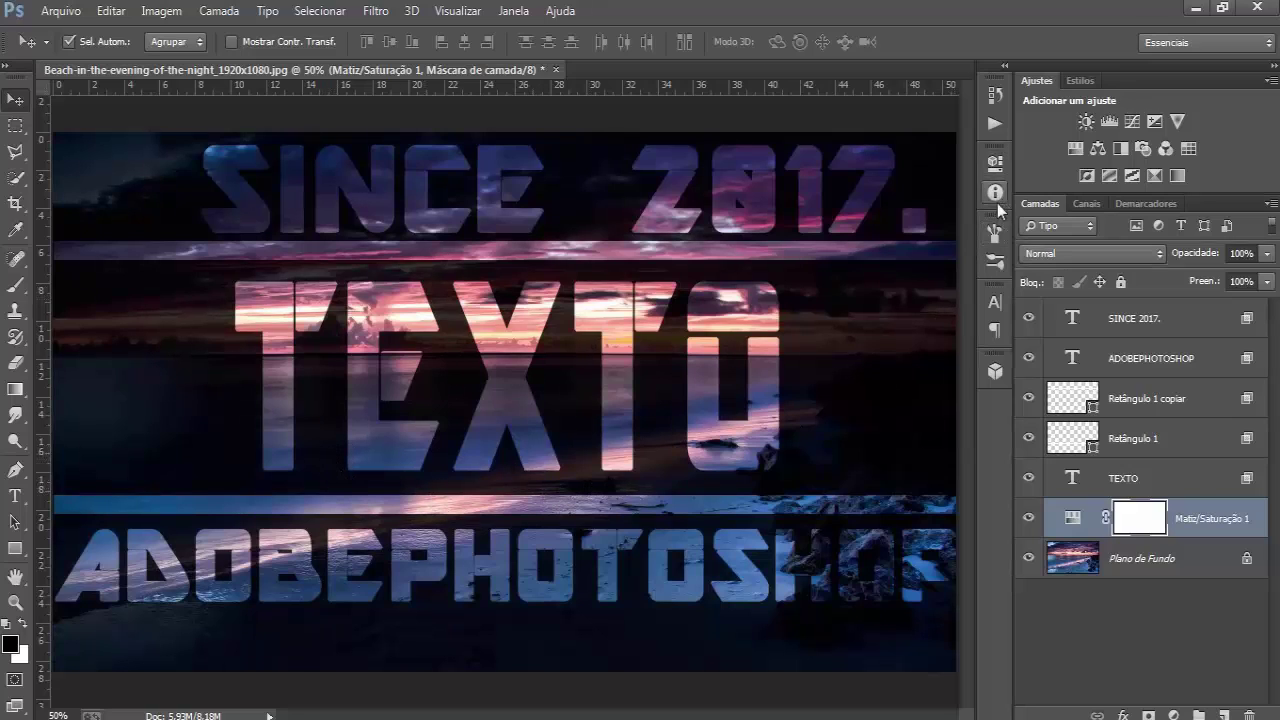
# Step: Fine-tune the Hue/Saturation lightness from -75, settling at about -67
pyautogui.click(997, 165)
pyautogui.moveTo(783, 366); pyautogui.dragTo(785, 369)
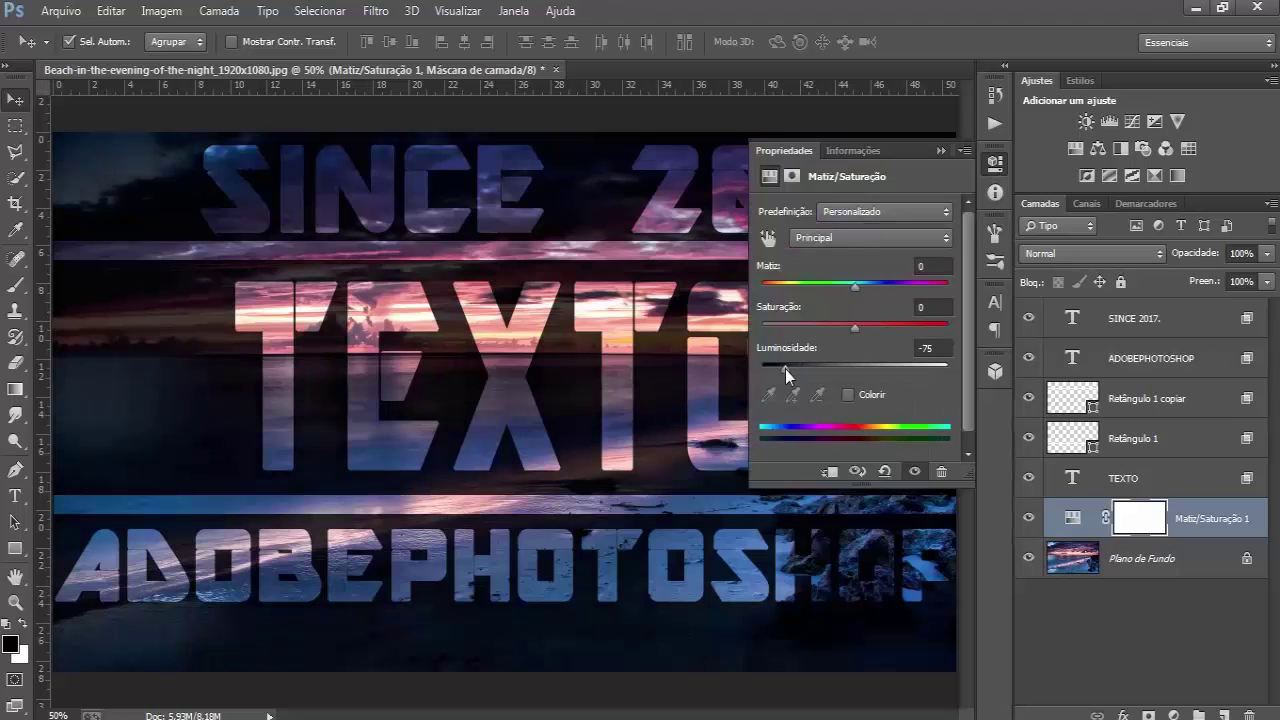
pyautogui.click(997, 165)
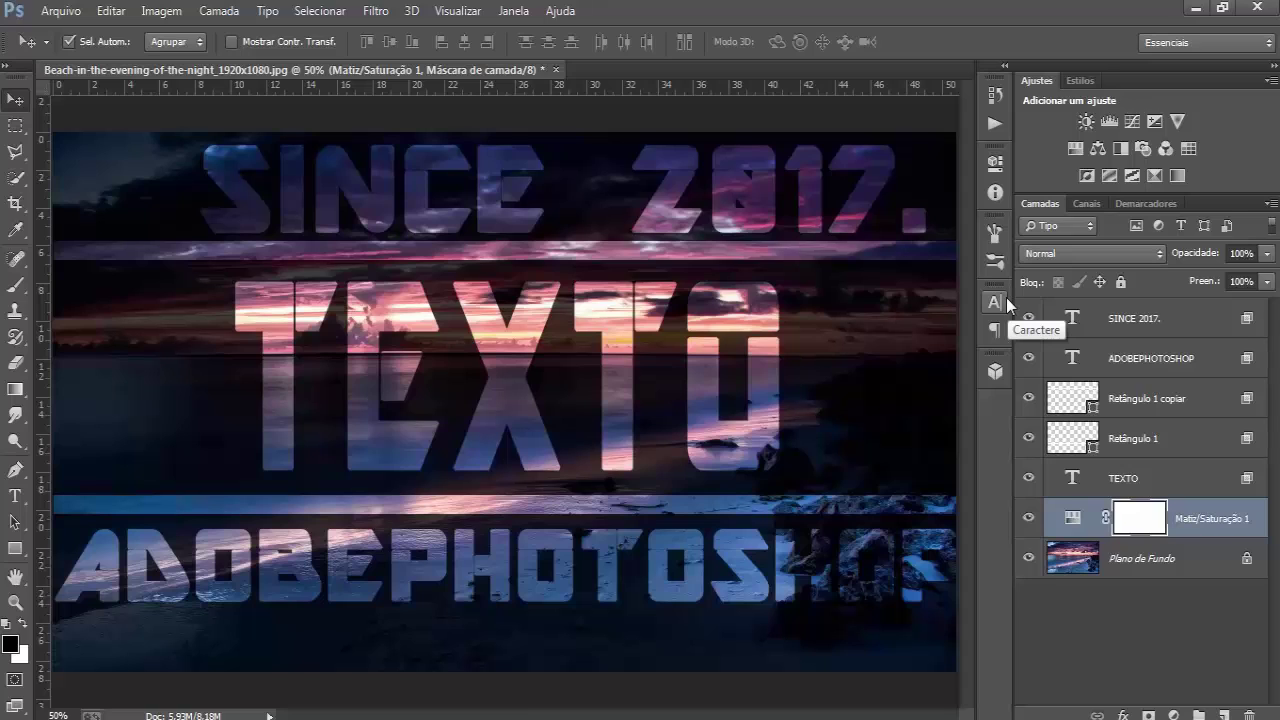
pyautogui.click(997, 165)
pyautogui.moveTo(789, 364); pyautogui.dragTo(785, 364)
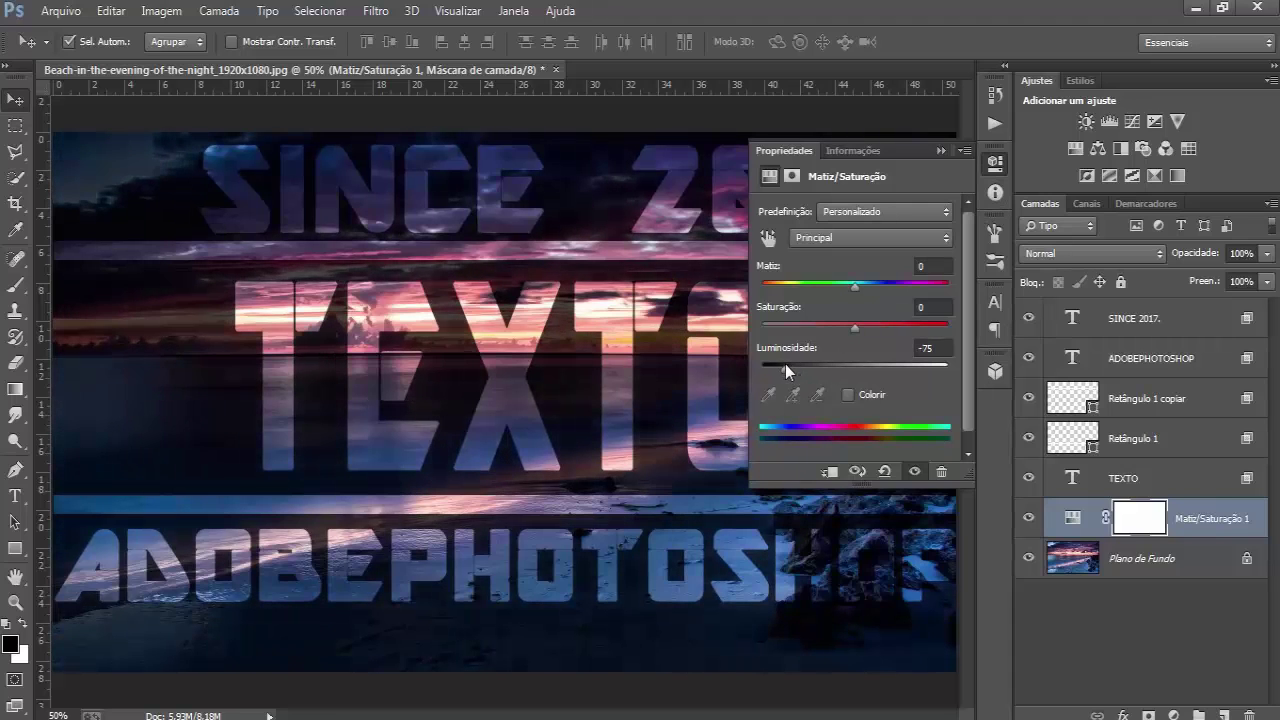
pyautogui.click(996, 165)
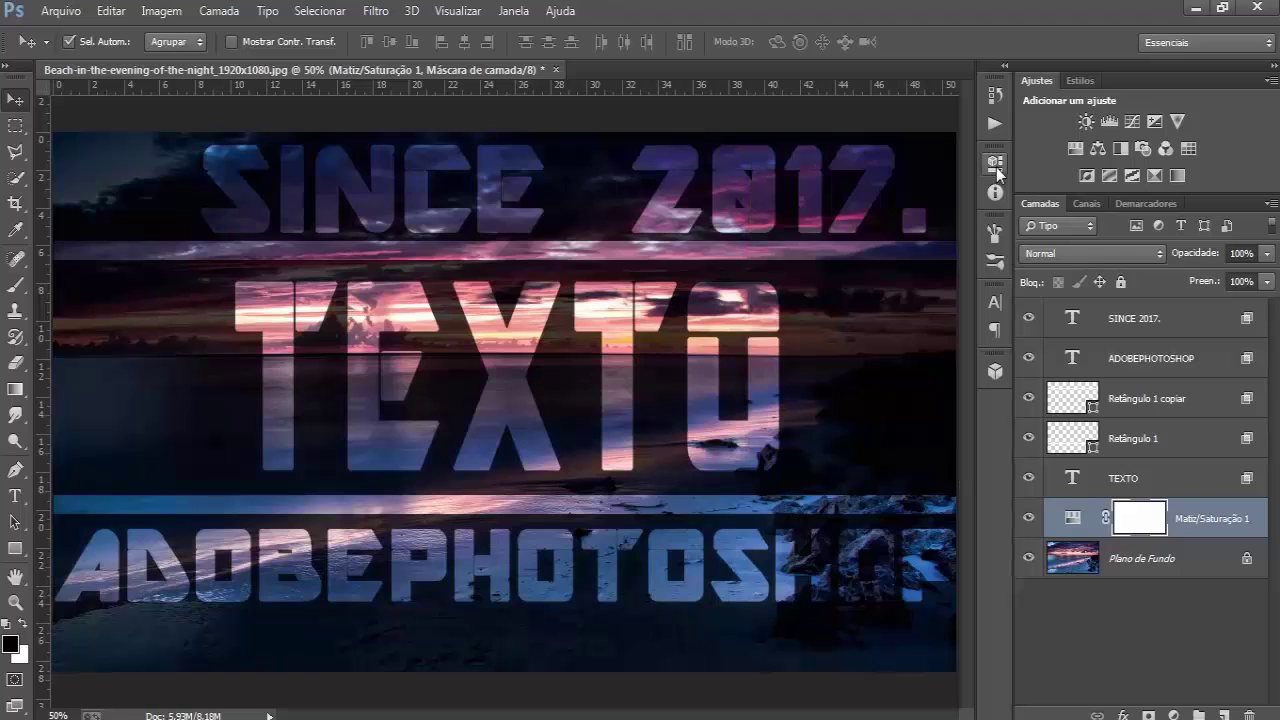